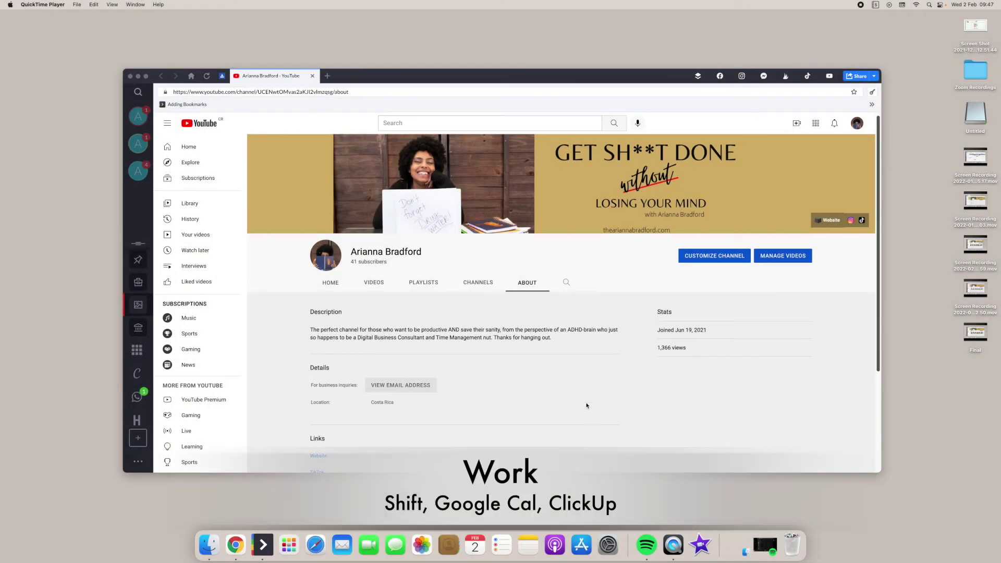
scroll(585, 405, down, 1)
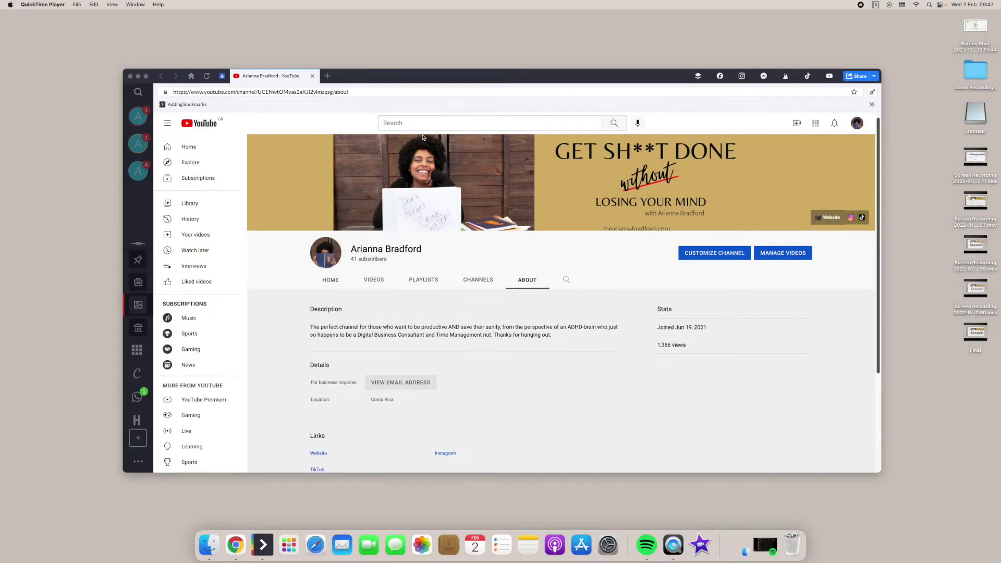
scroll(423, 137, up, 1)
click(419, 82)
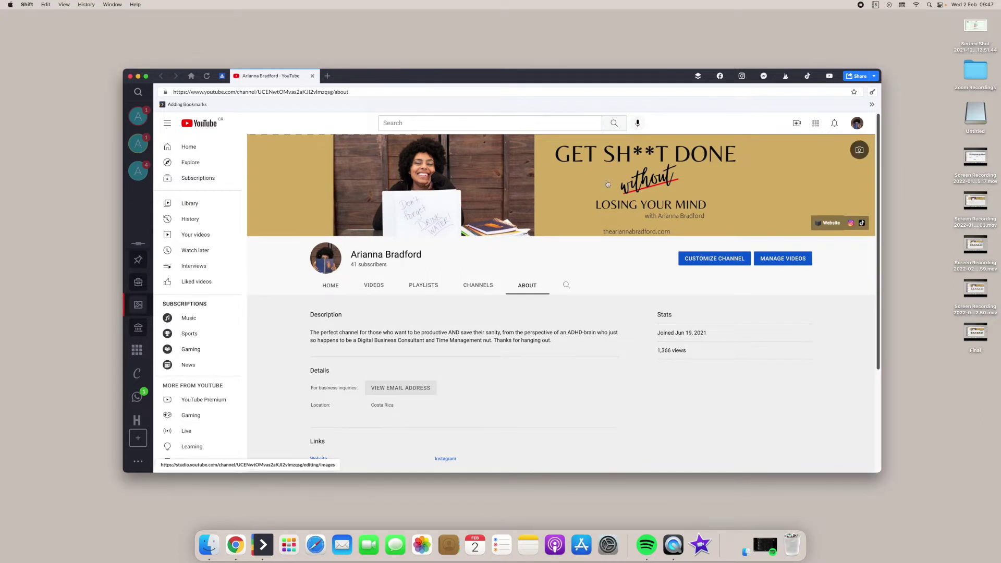
scroll(637, 141, down, 1)
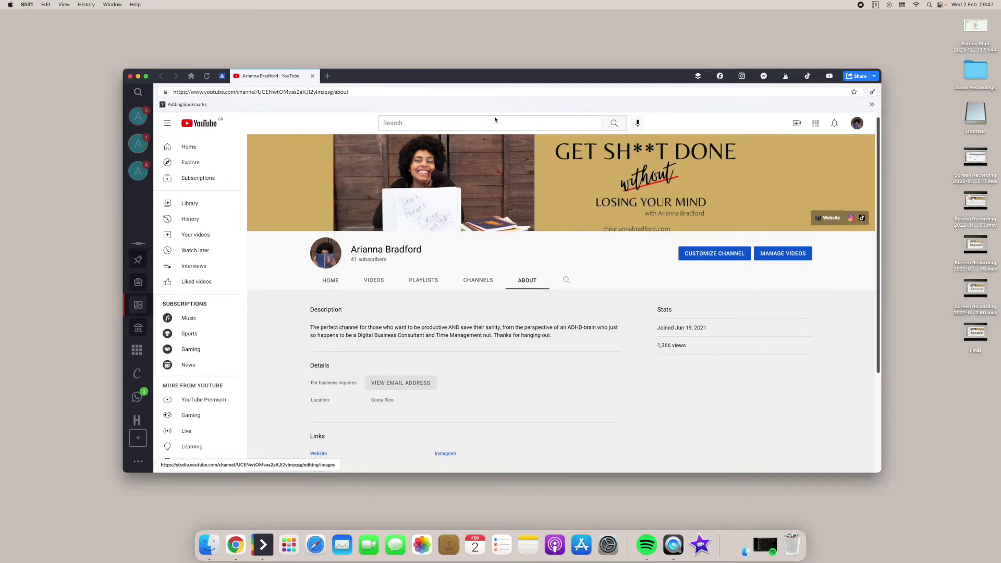
scroll(471, 167, up, 1)
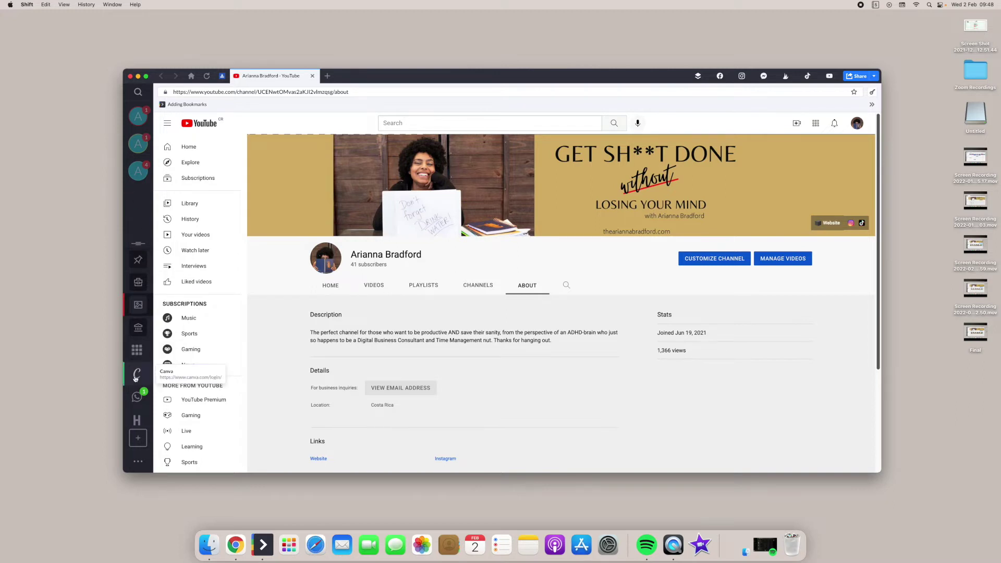
scroll(136, 379, down, 1)
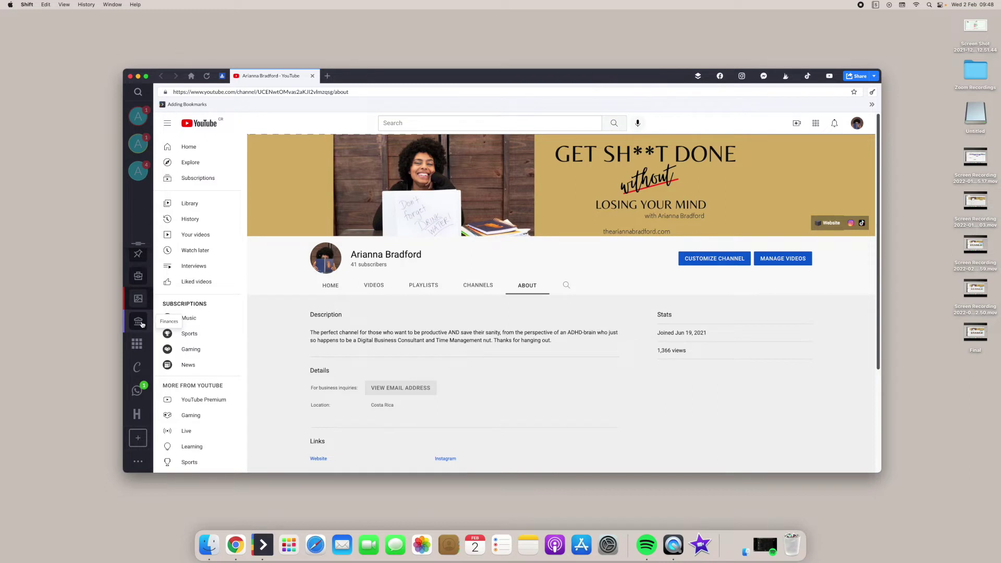
scroll(142, 324, up, 1)
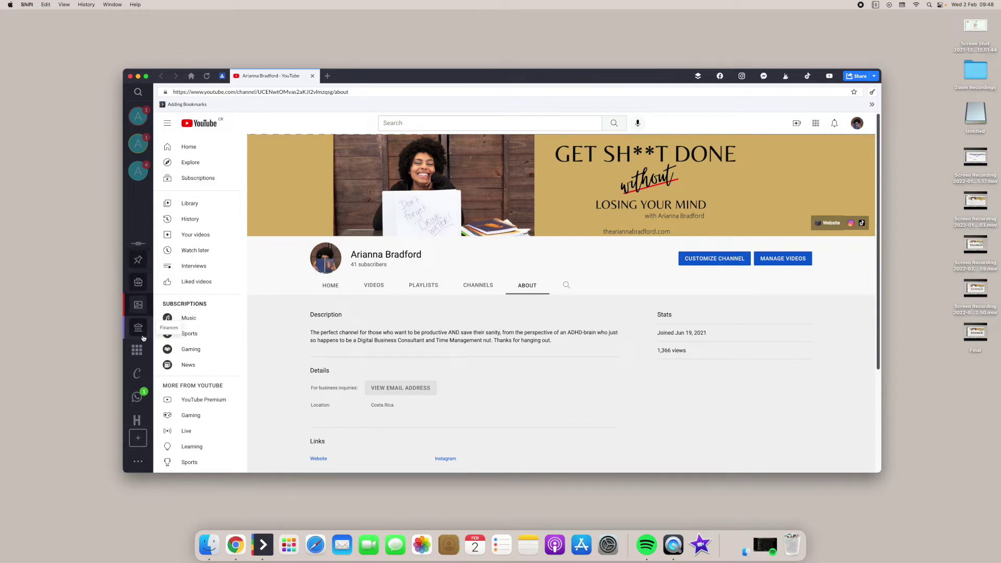
scroll(142, 342, down, 1)
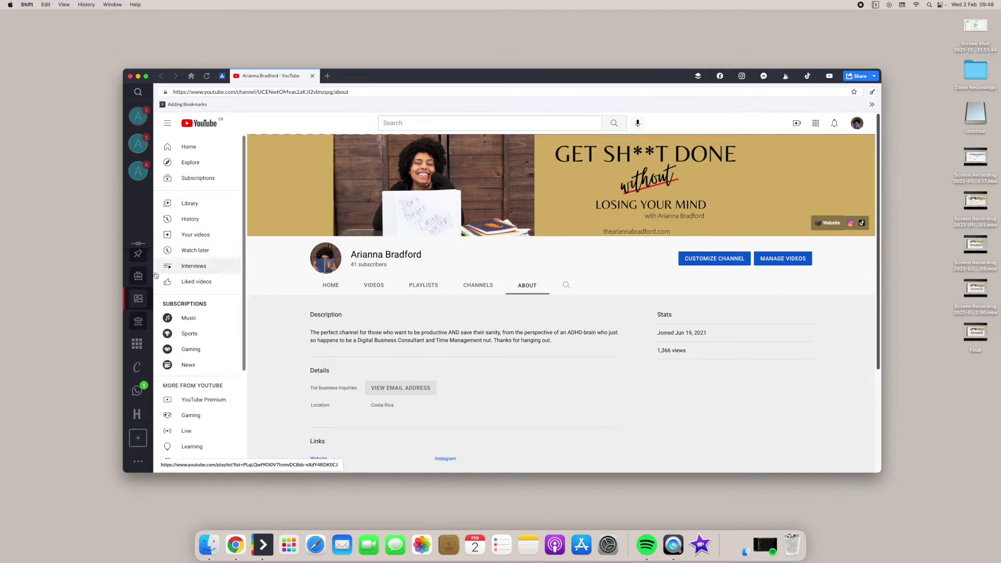
- View the work workspace's Google Calendar and return to the Social workspace
click(138, 276)
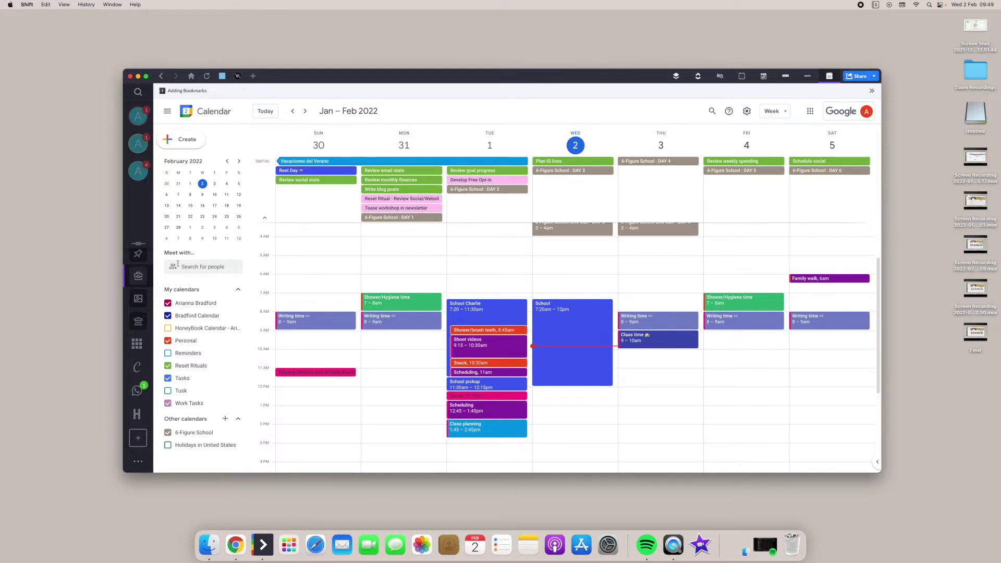
click(138, 298)
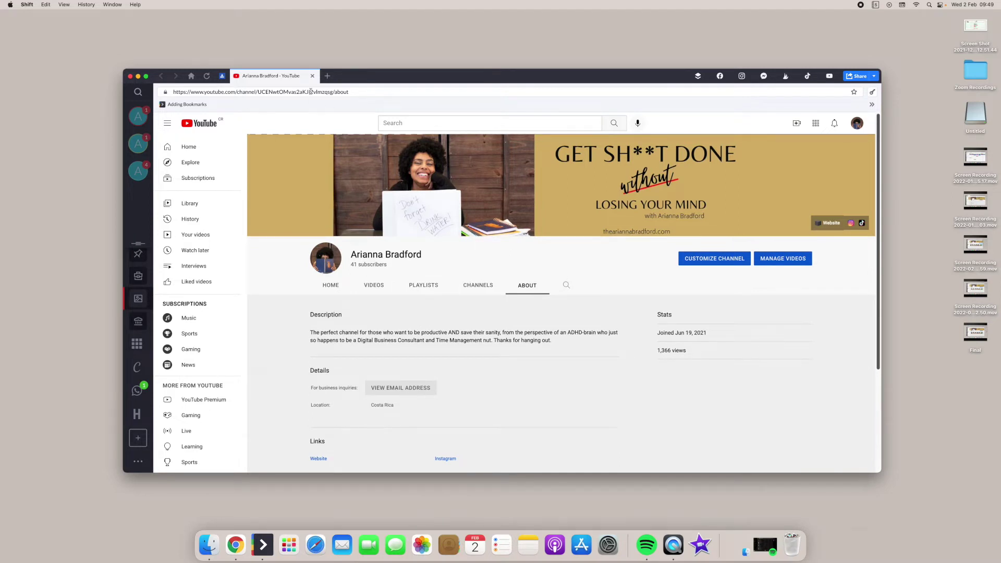
- Open a new tab in the Social workspace to view its recommended apps, and close it again
click(327, 76)
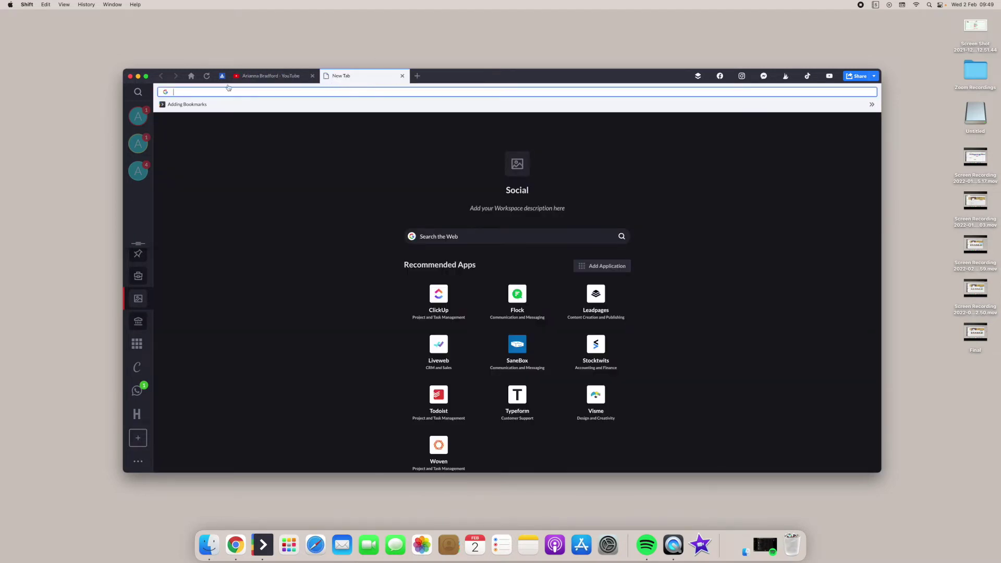
click(401, 76)
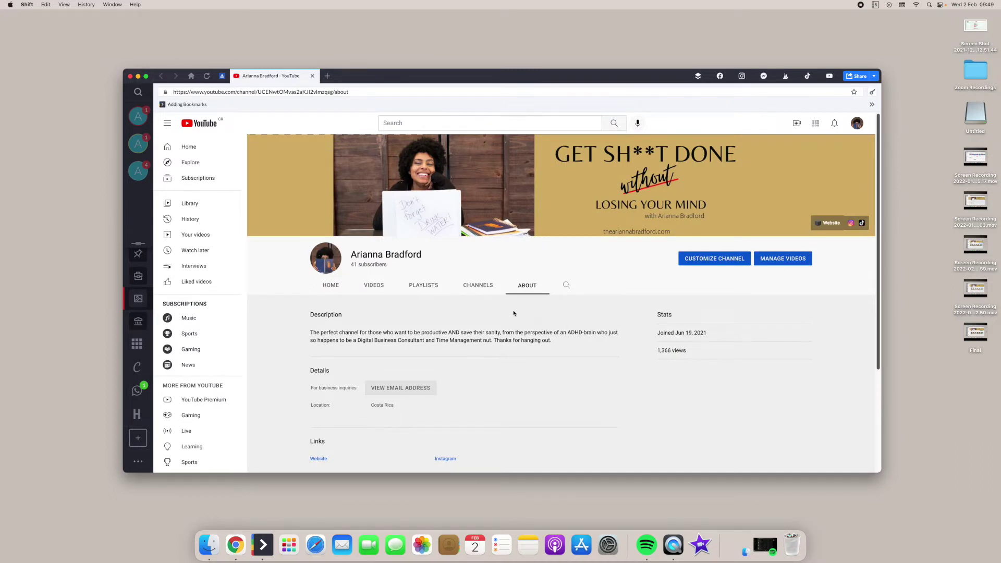
click(328, 77)
click(401, 76)
scroll(626, 278, down, 5)
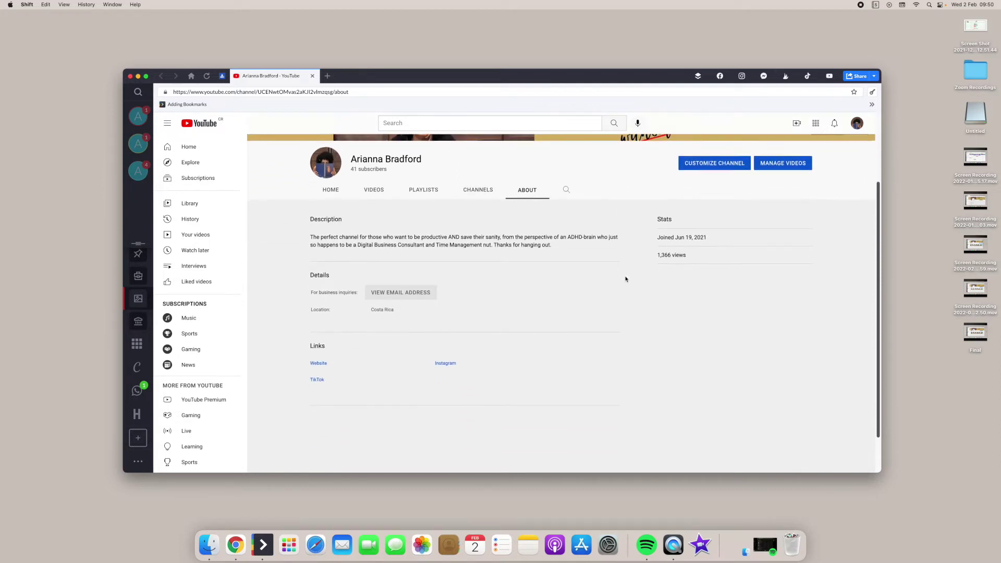
scroll(625, 279, up, 3)
scroll(626, 279, up, 2)
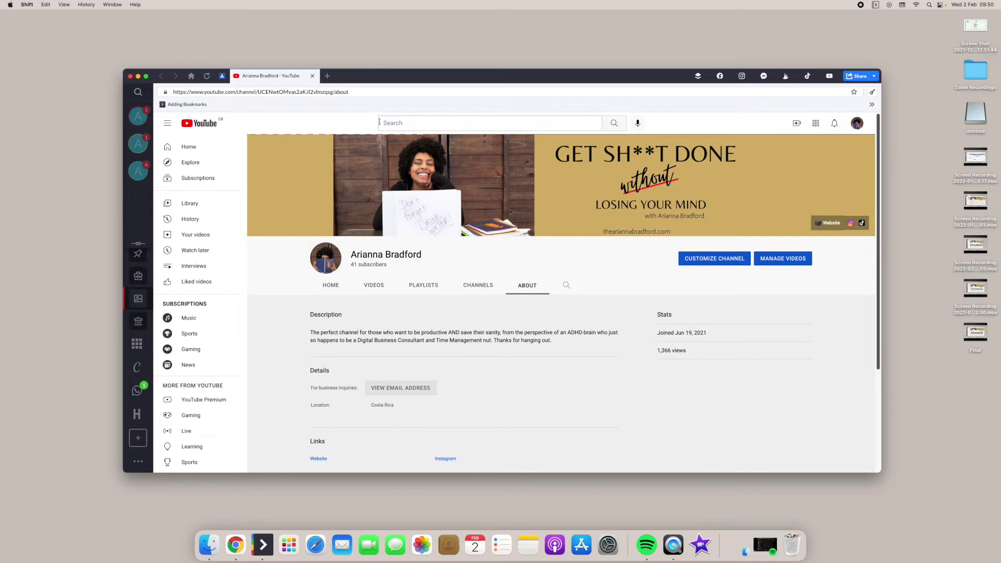
- Switch to the work workspace and review the current week's schedule in Google Calendar
click(139, 279)
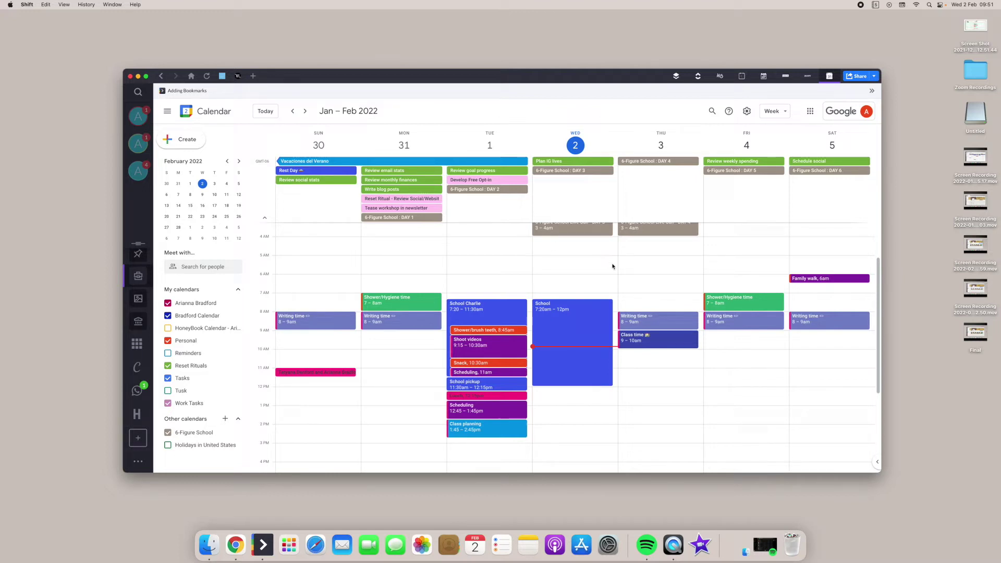
scroll(613, 267, up, 3)
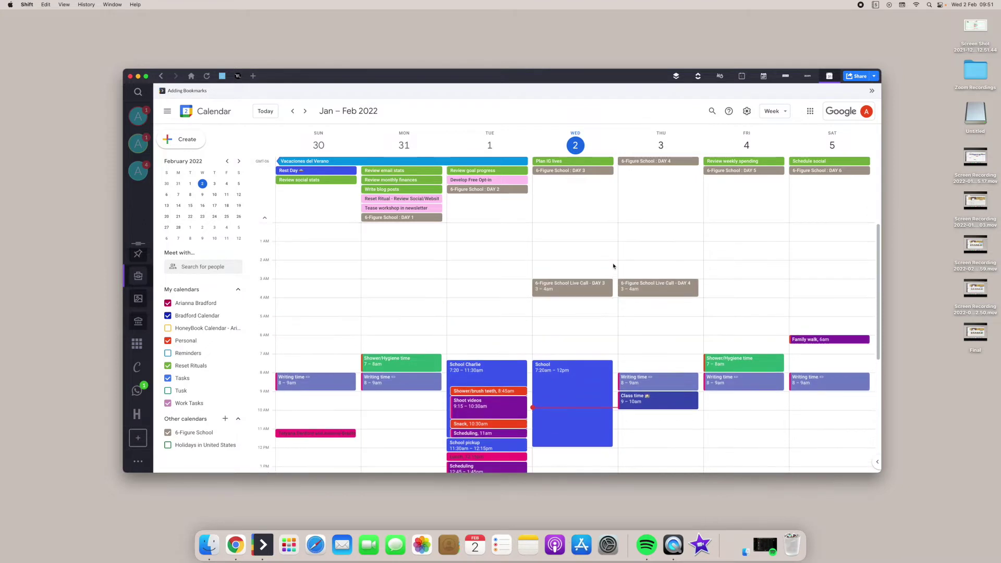
- Switch to ClickUp and look through the February 2022 calendar of tasks from all spaces
click(698, 77)
scroll(349, 219, down, 1)
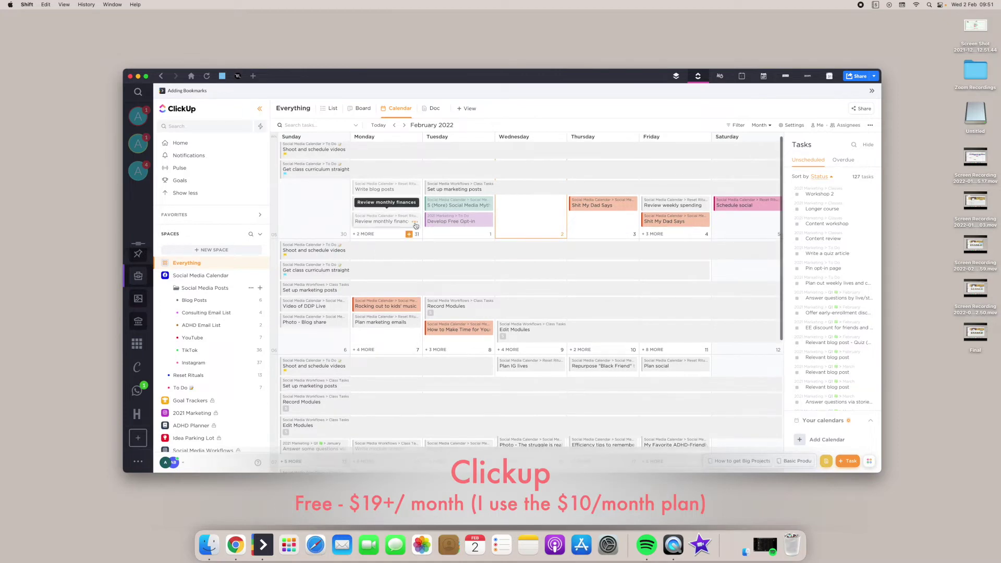
scroll(415, 226, down, 5)
scroll(416, 225, up, 5)
- View ClickUp's Home overview and look through the overdue tasks in the notifications
click(191, 144)
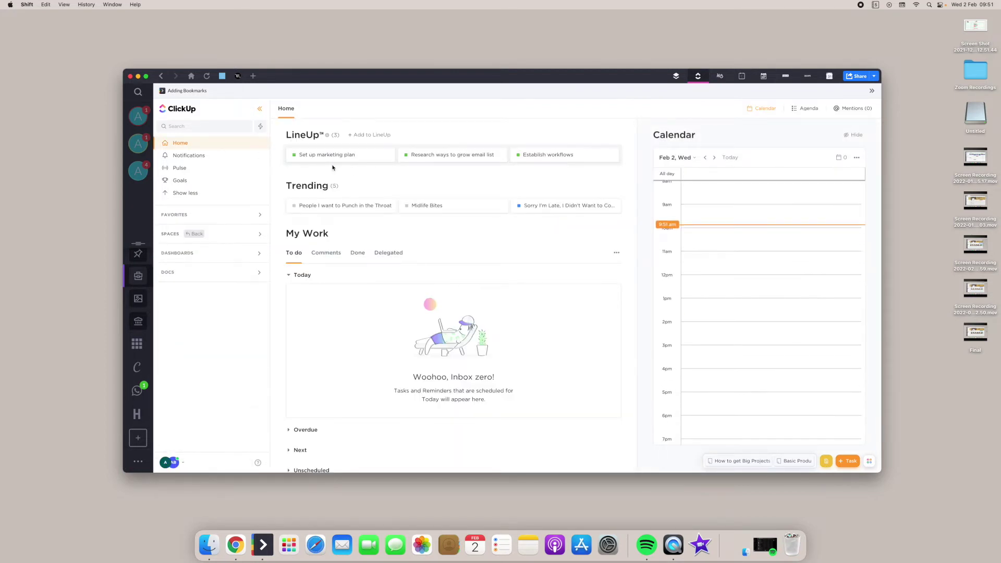
click(196, 158)
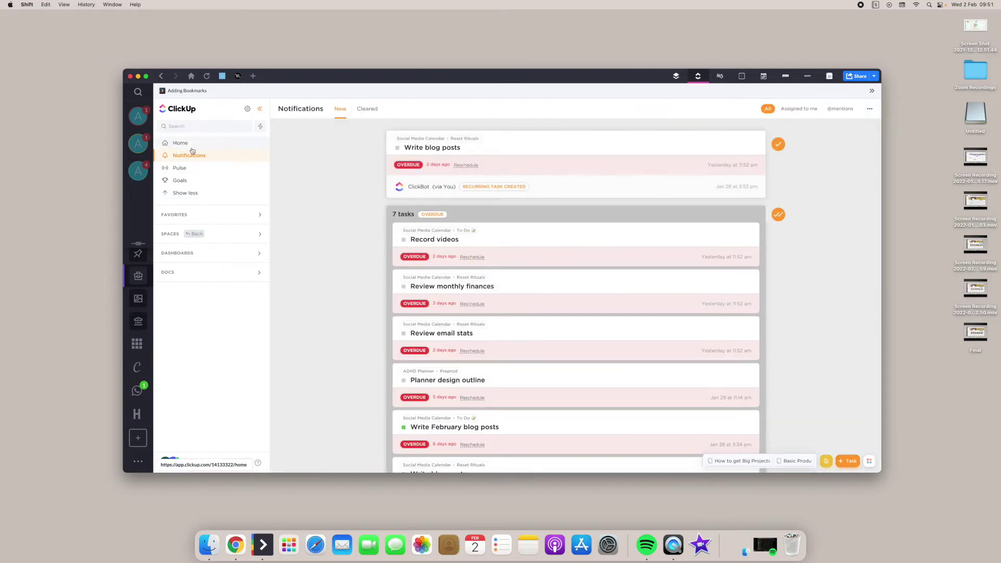
click(220, 163)
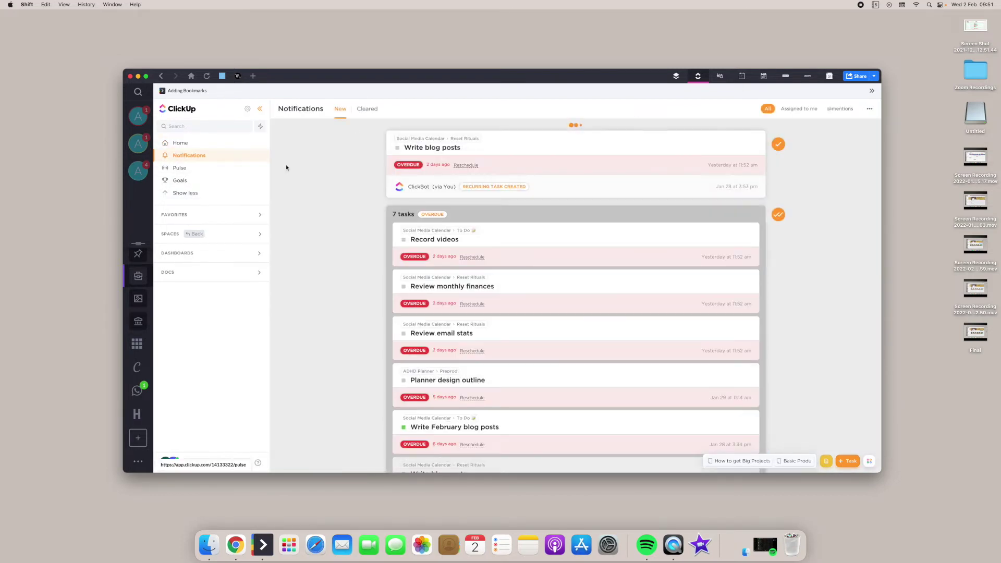
scroll(348, 270, down, 4)
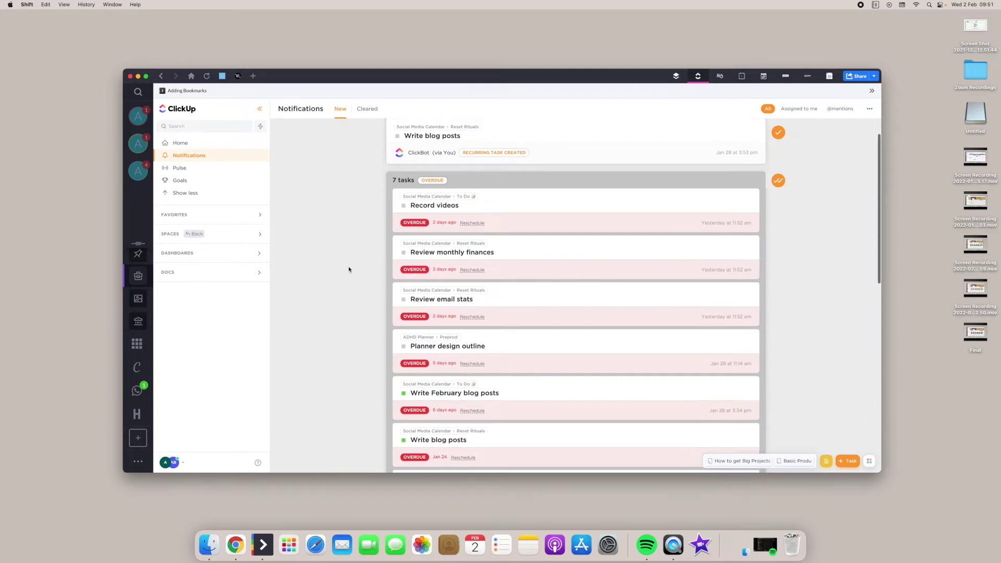
scroll(346, 267, up, 4)
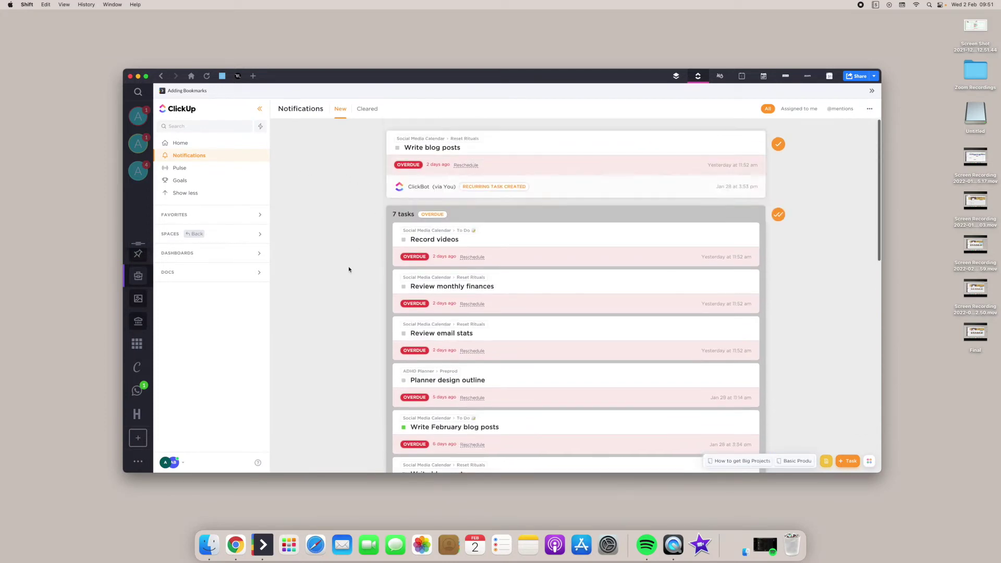
- Return to ClickUp's Home page, expand the list of spaces and open the Social Media Calendar space
click(190, 143)
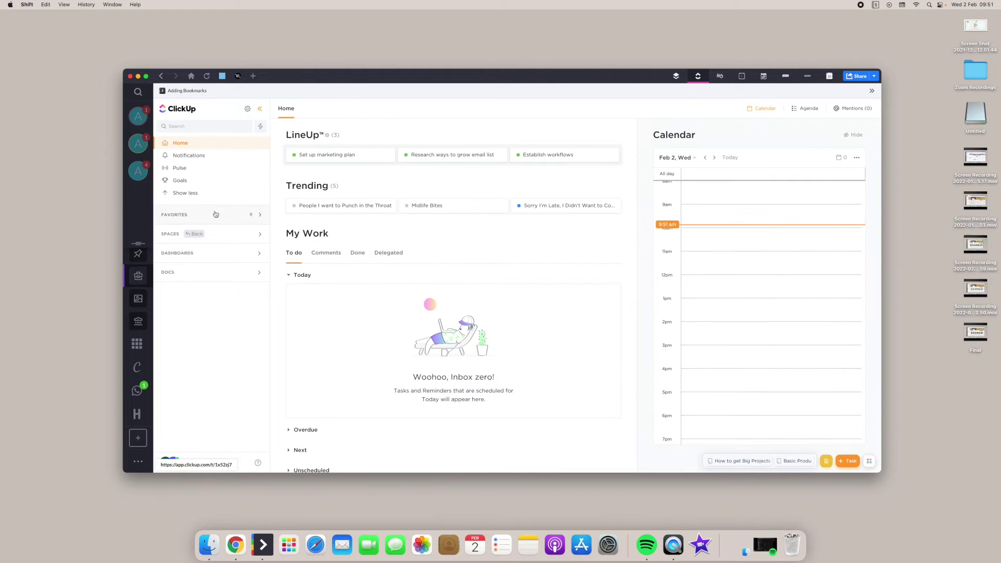
click(168, 197)
click(173, 169)
click(259, 215)
click(259, 257)
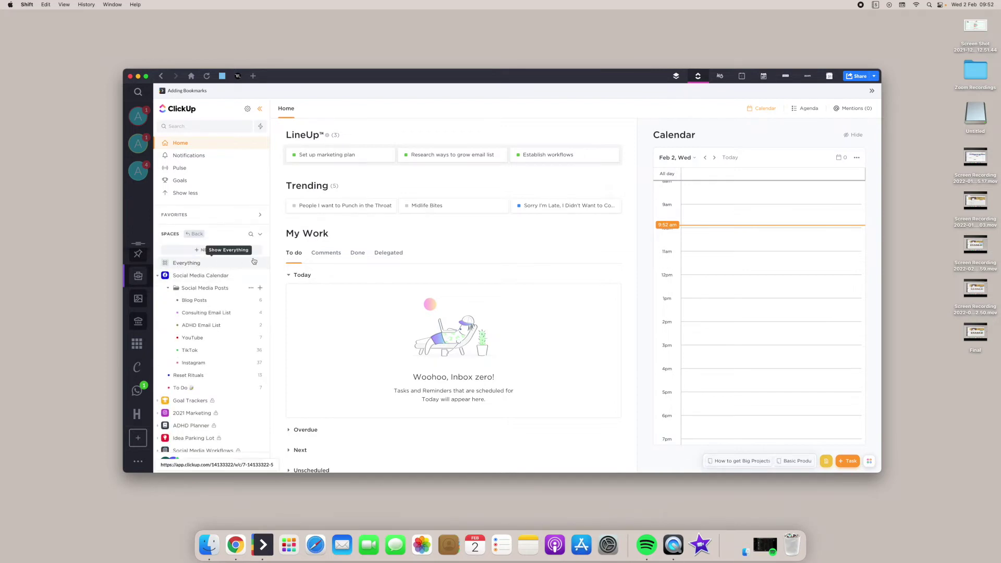
click(189, 276)
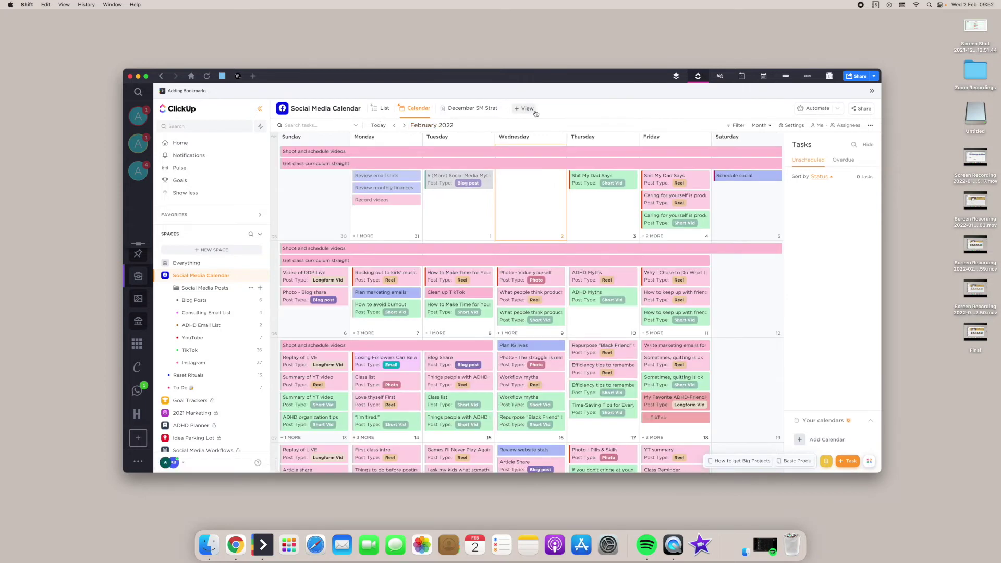
- Check the view types that can be added to the Social Media Calendar and collapse that space's contents
click(526, 109)
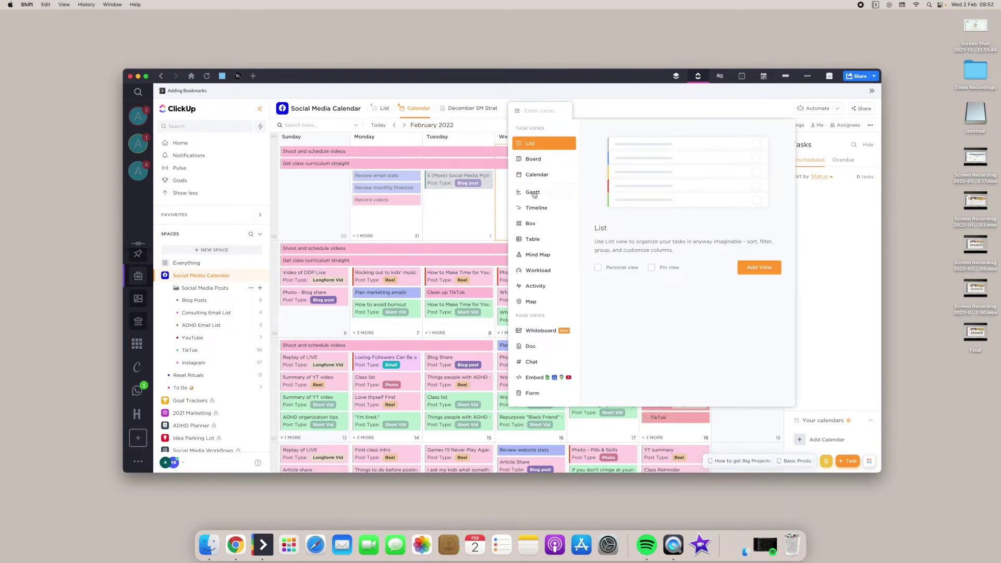
click(608, 108)
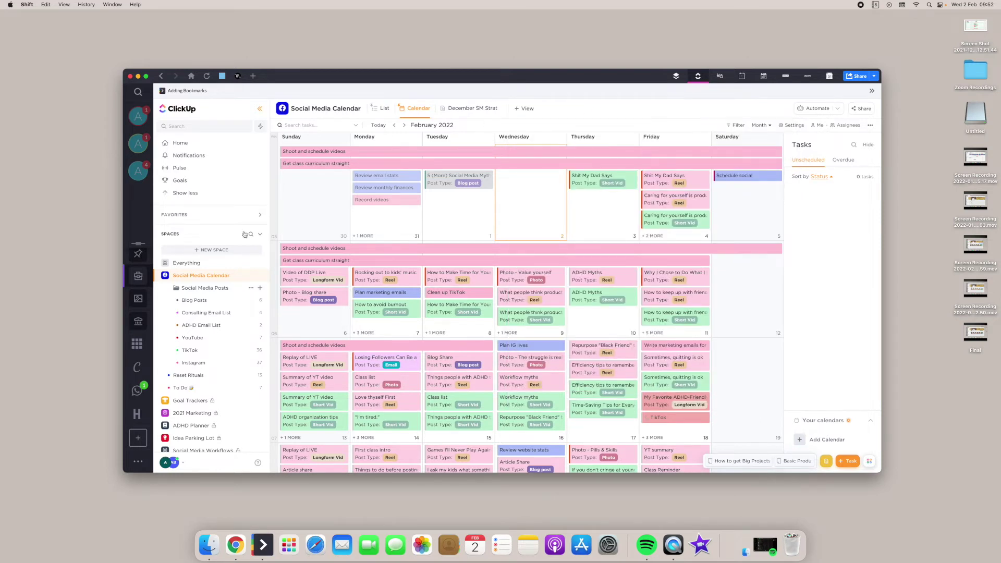
scroll(212, 382, down, 2)
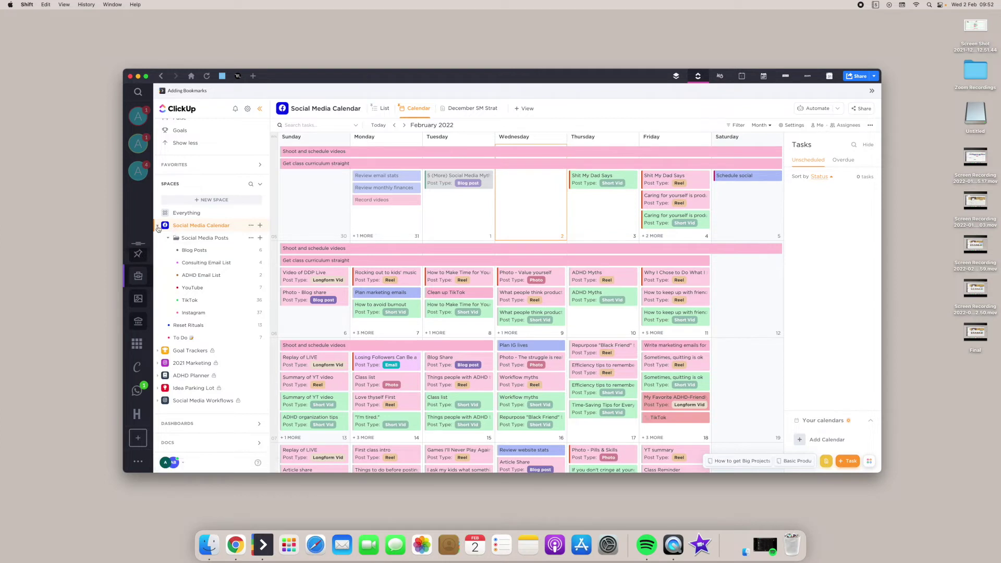
click(158, 228)
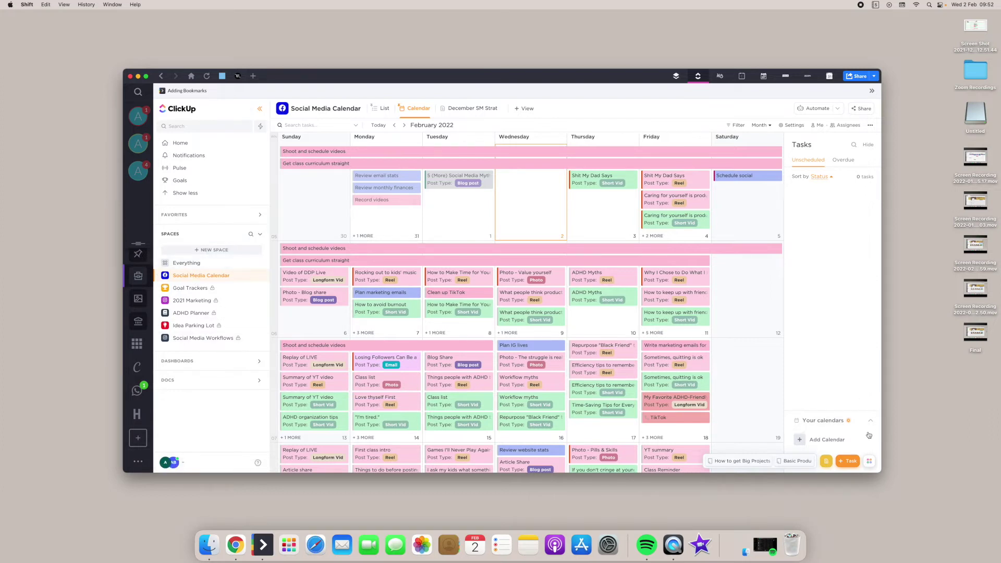
- Open ClickUp's calendar integration settings and examine the Google Calendar sync options without adding an account
click(823, 440)
click(836, 410)
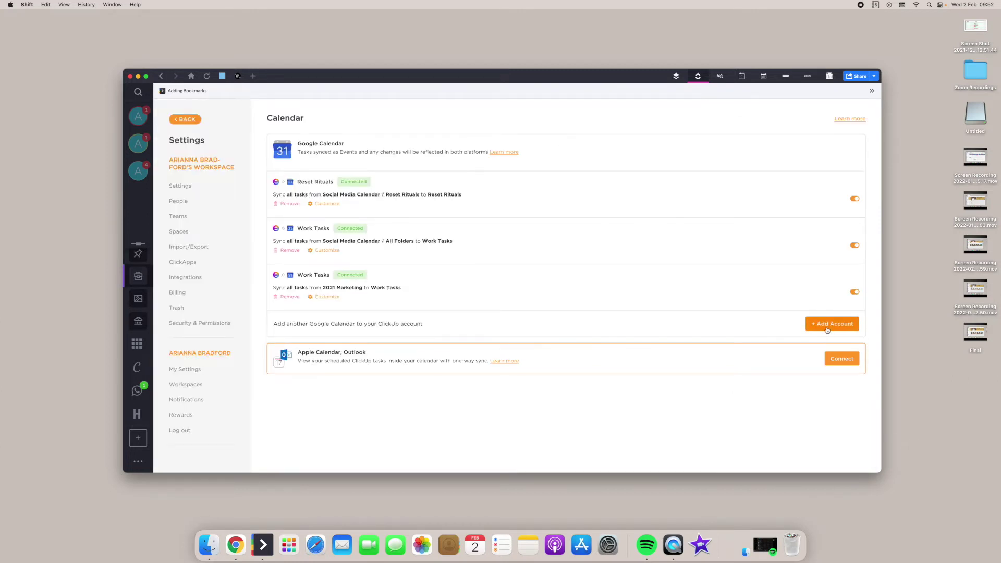
click(832, 324)
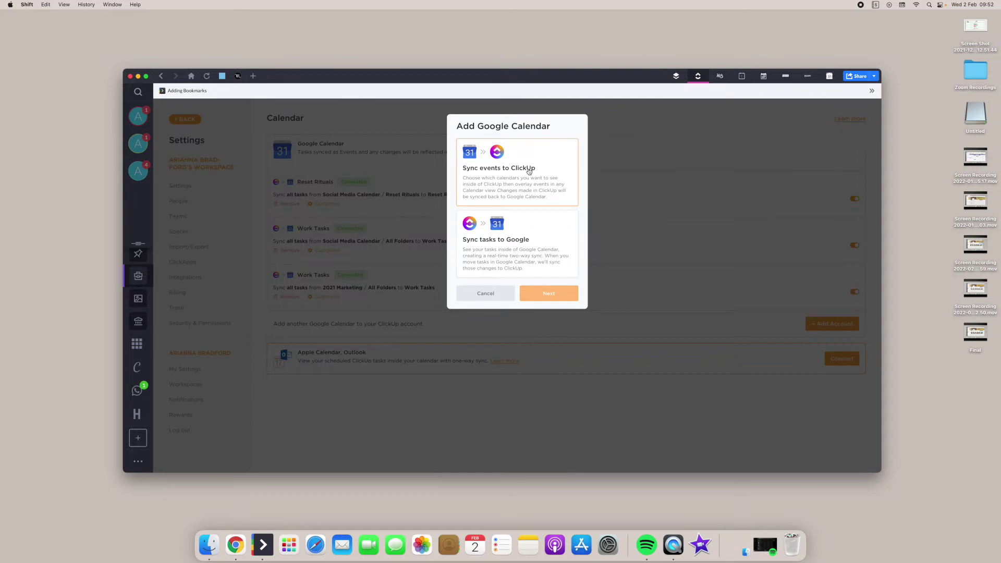
click(487, 295)
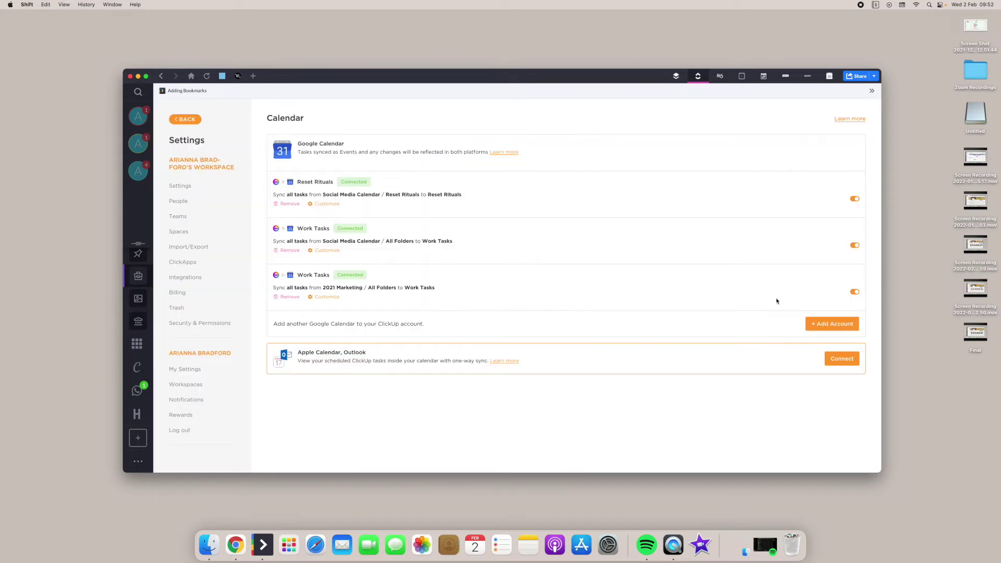
- Alternate between Google Calendar and ClickUp to compare the synced calendars and tasks
click(829, 76)
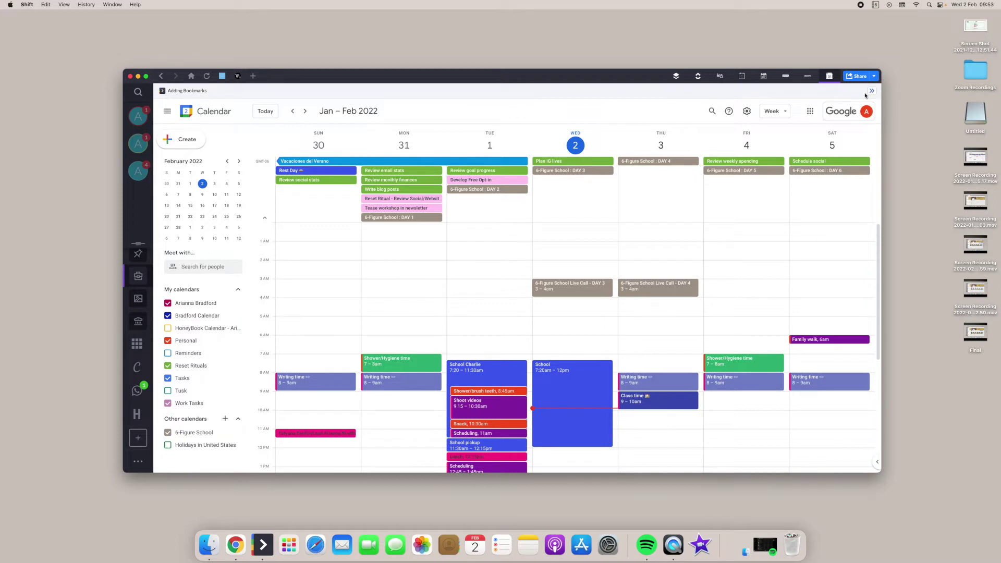
click(698, 76)
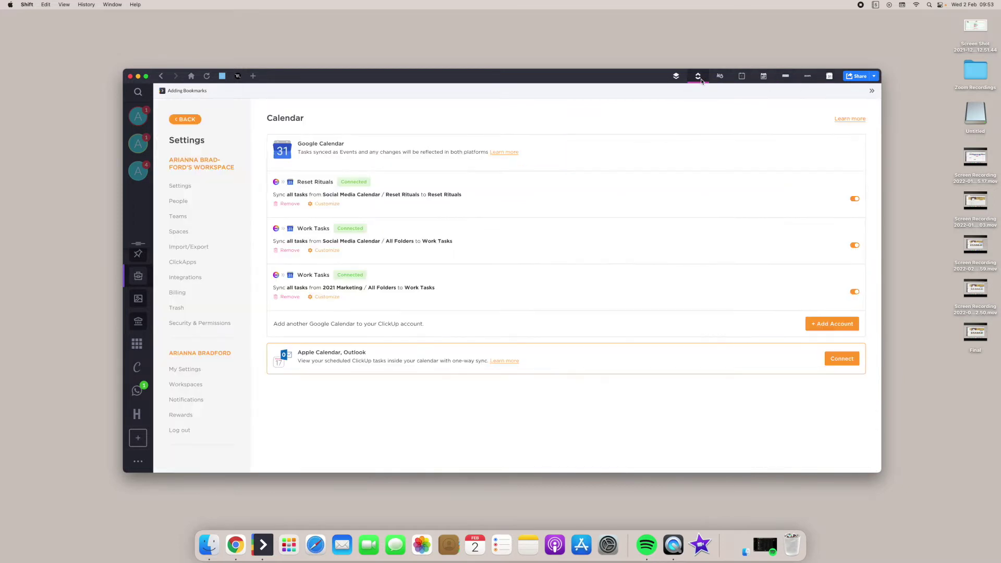
click(828, 76)
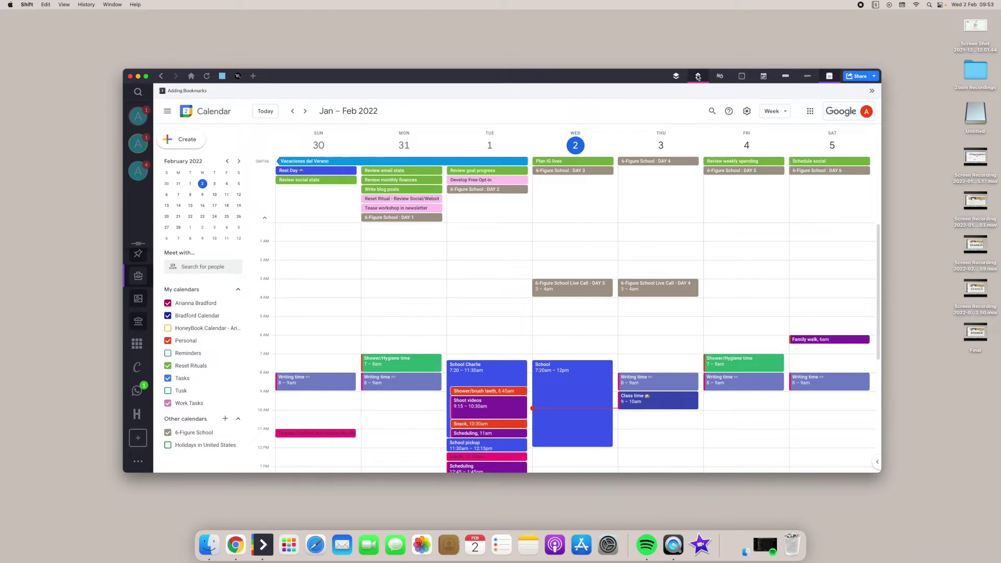
click(698, 77)
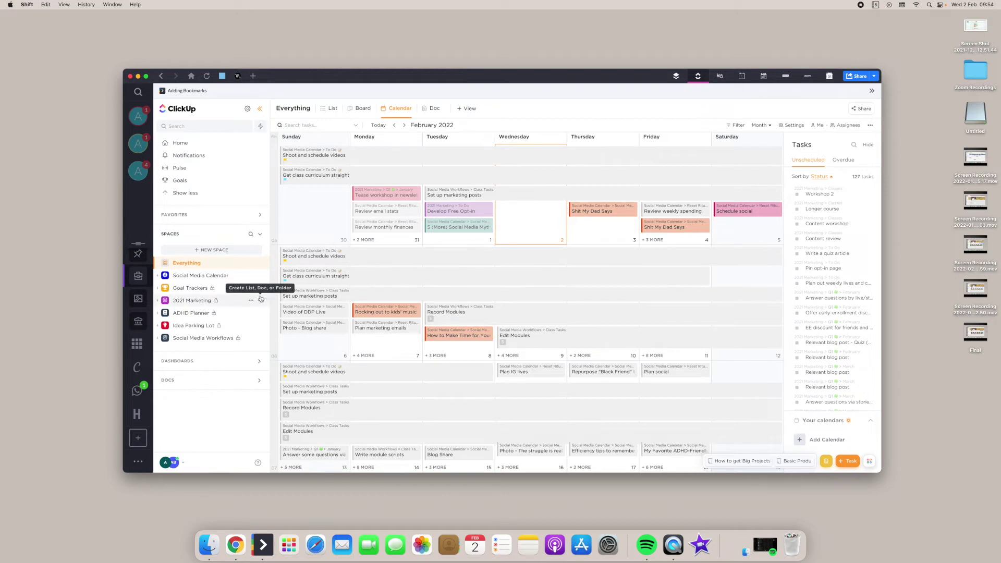
- Expand the Social Media Calendar space and examine the February 2022 schedule of its Social Media Posts folder
click(159, 276)
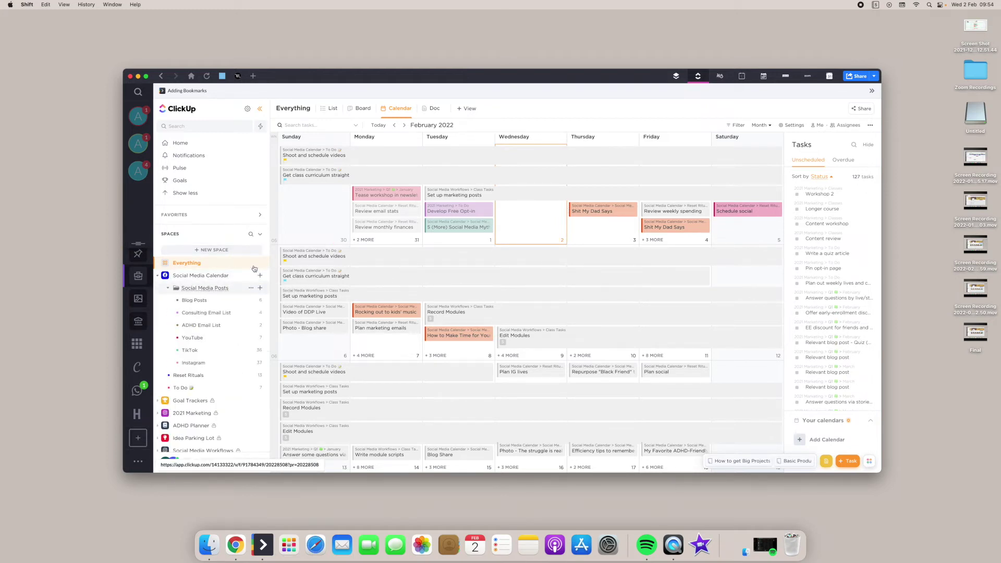
click(217, 286)
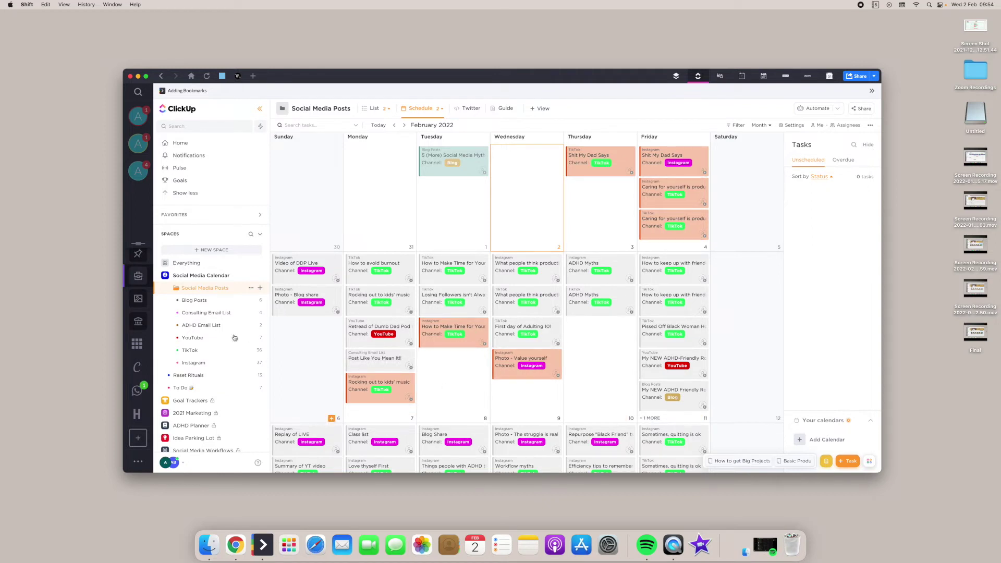
scroll(523, 213, down, 1)
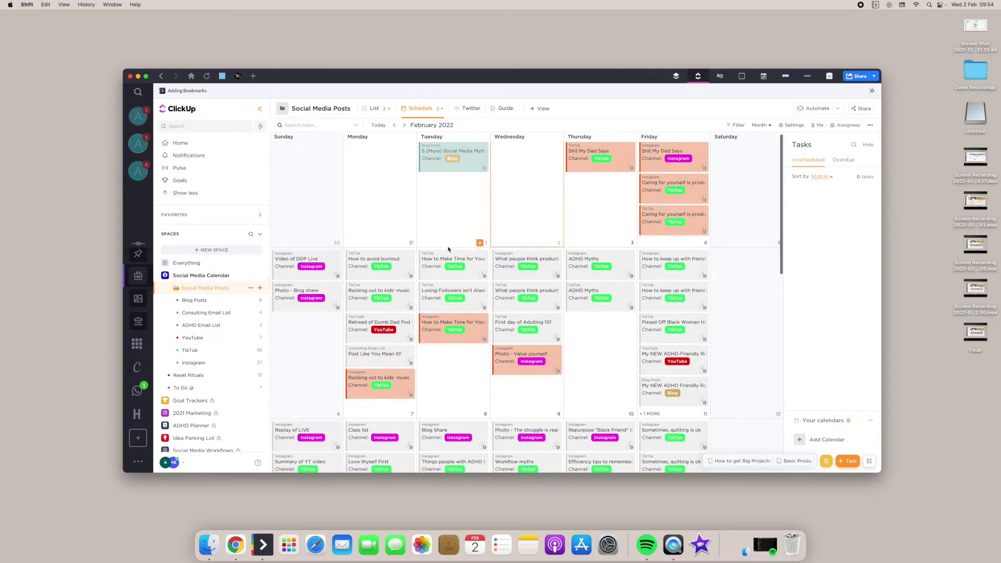
scroll(523, 213, down, 1)
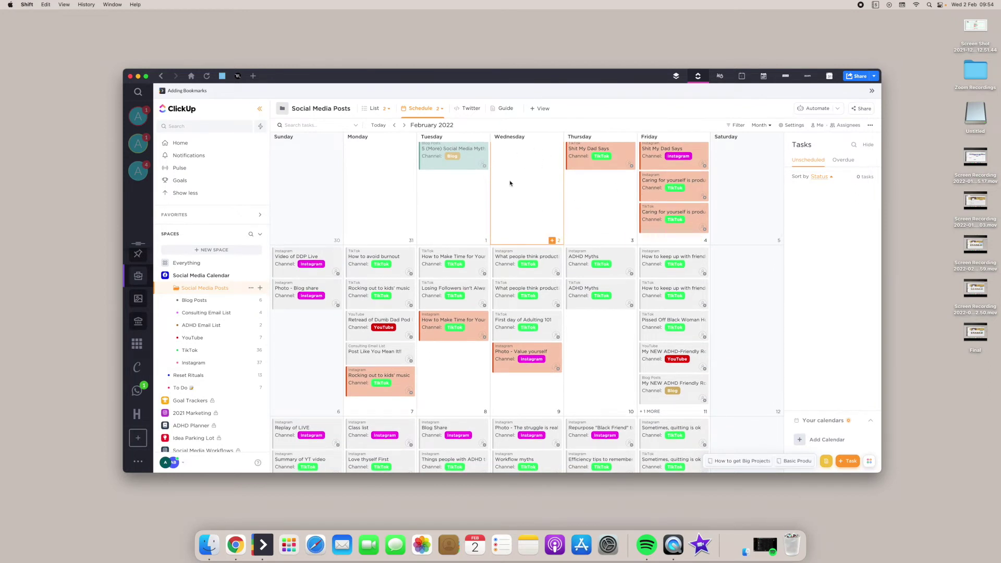
scroll(514, 187, down, 1)
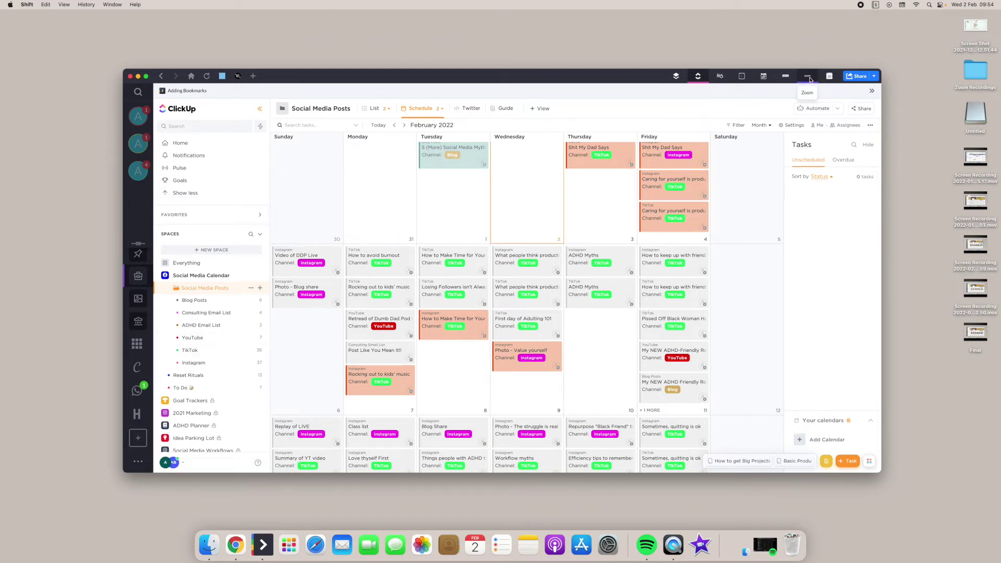
- Switch to Google Calendar and look over the events of the current week
click(829, 76)
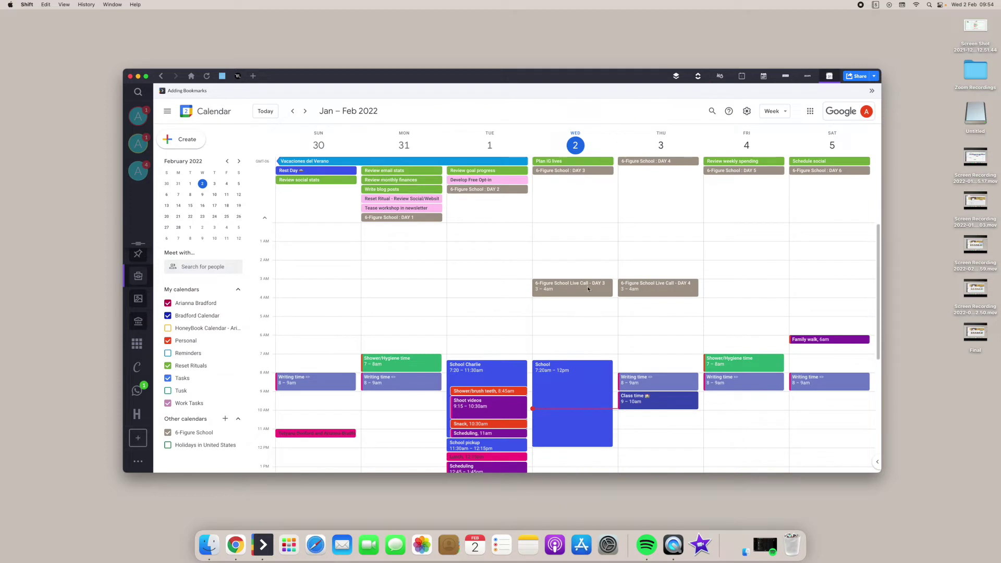
scroll(575, 347, down, 5)
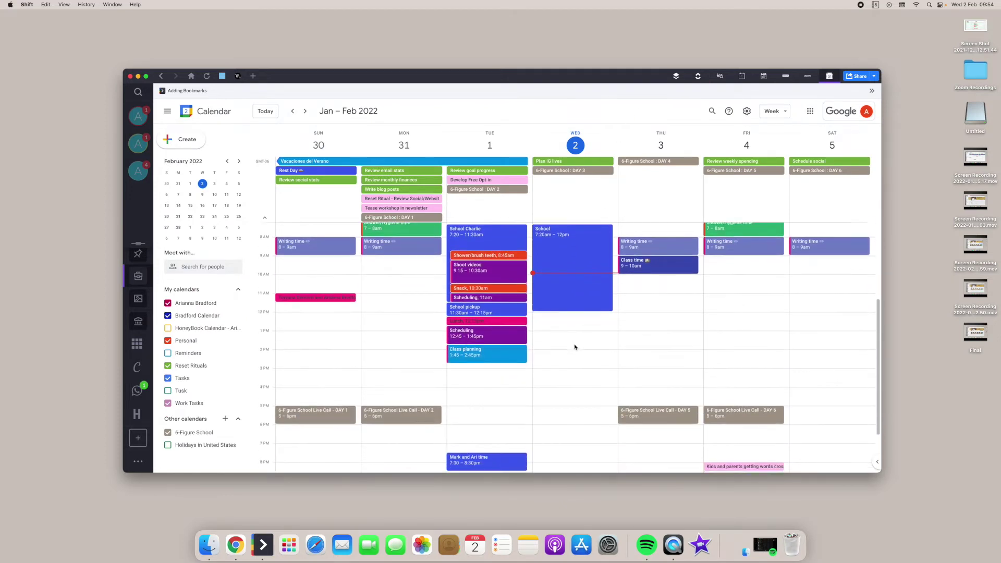
scroll(574, 347, up, 5)
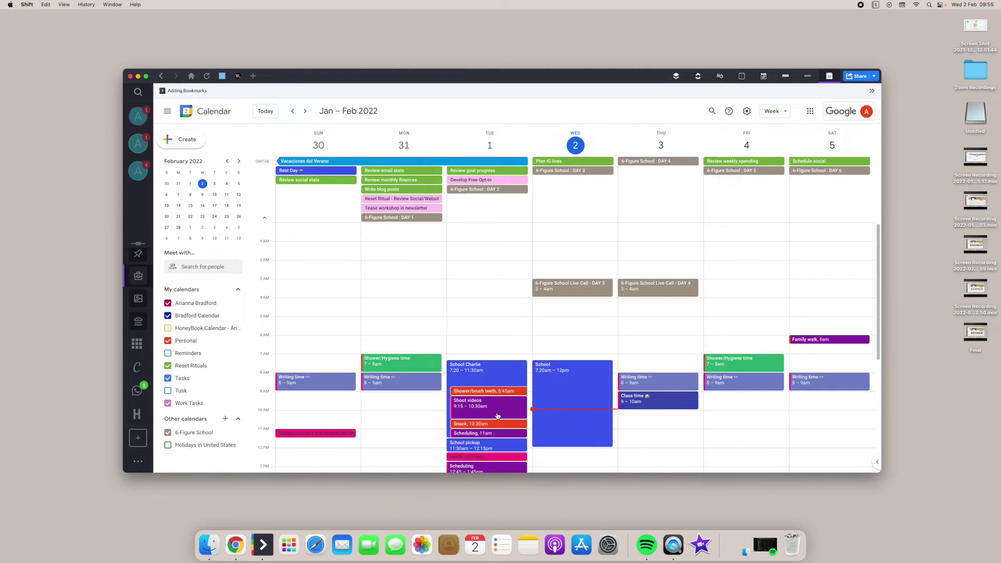
- Move Tuesday's Class planning event to Wednesday, February 2, from 6:15 to 7:15am
scroll(497, 415, down, 4)
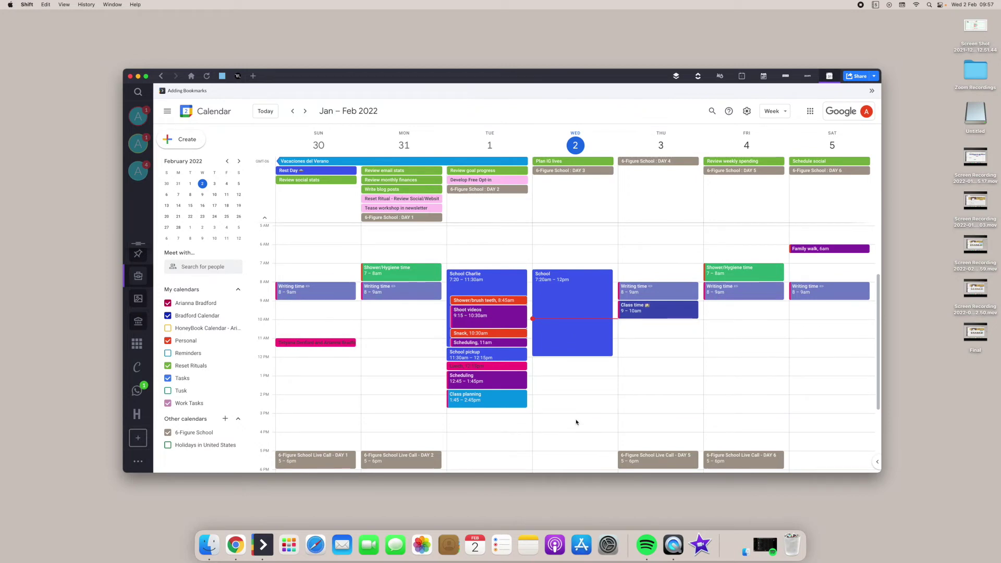
scroll(499, 404, down, 1)
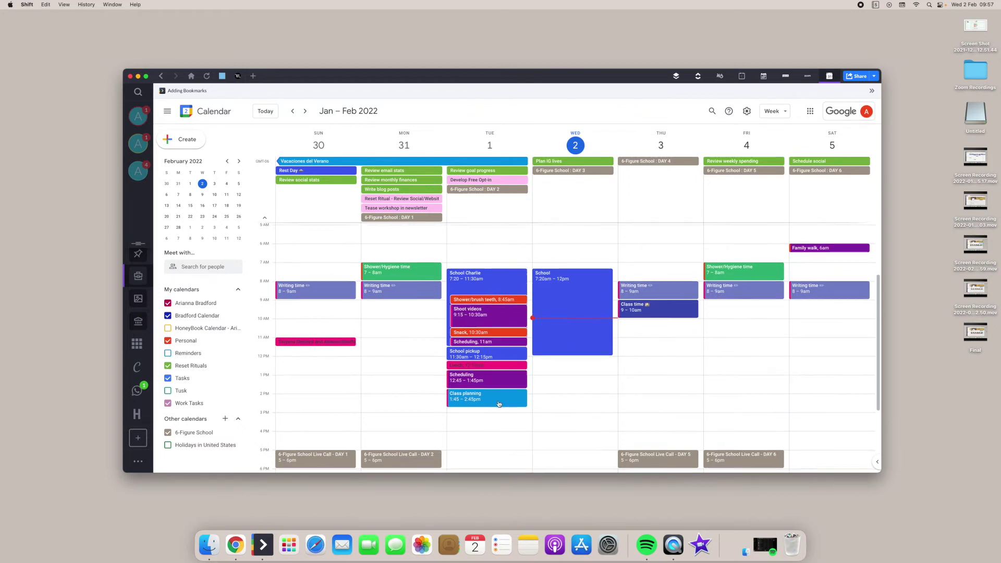
scroll(583, 404, down, 1)
scroll(582, 404, down, 1)
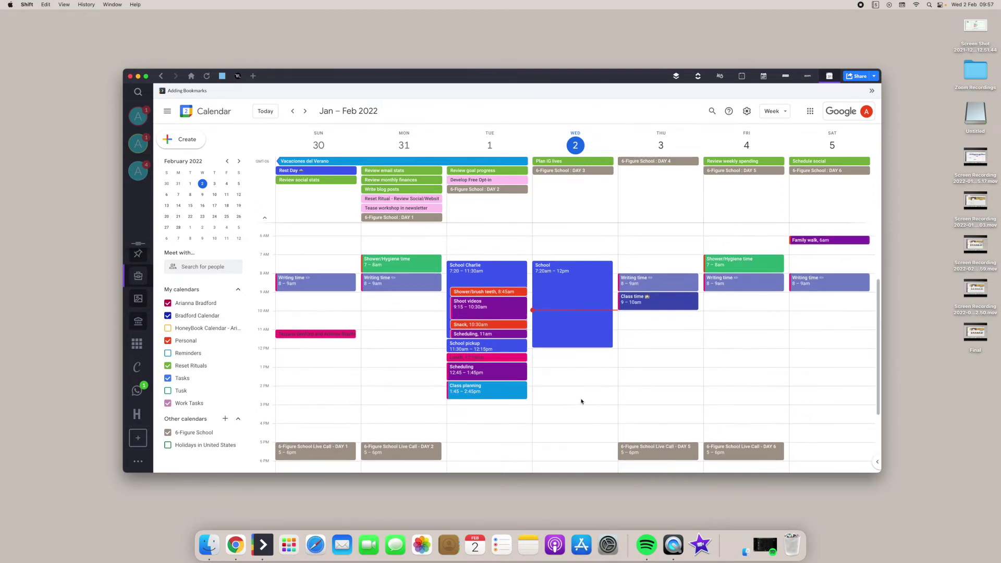
scroll(534, 394, down, 1)
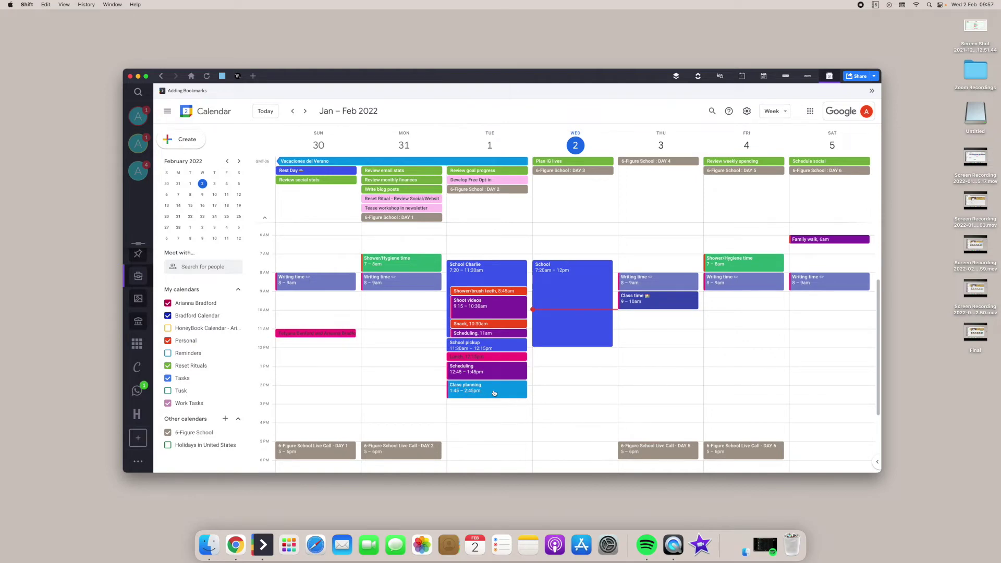
scroll(494, 393, up, 1)
drag(495, 393, 571, 250)
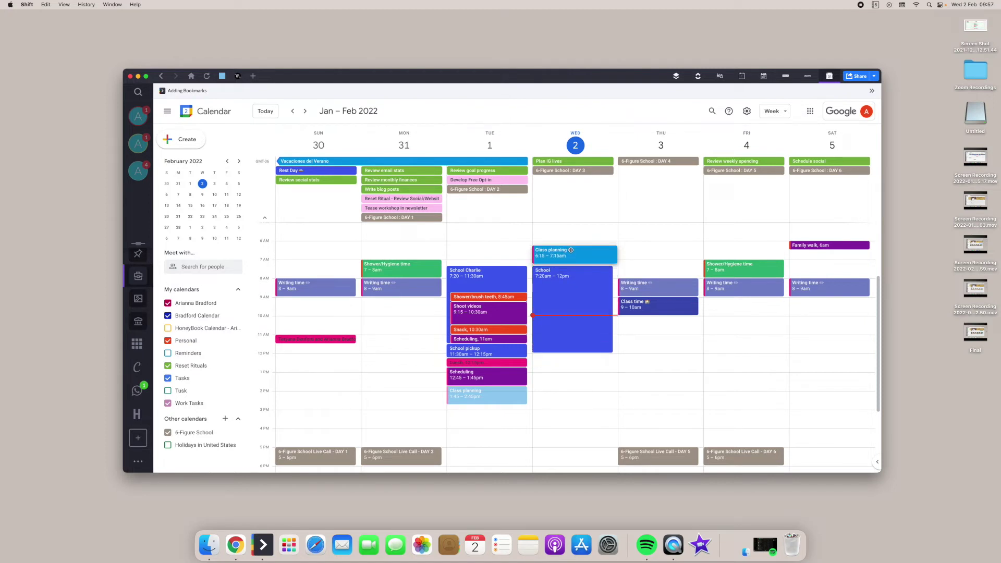
drag(571, 249, 571, 251)
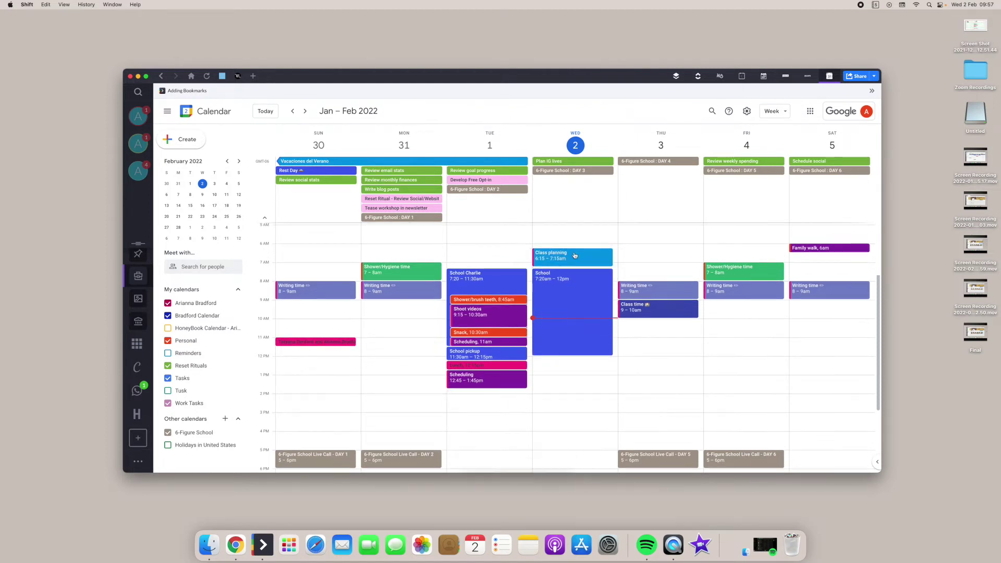
- Add a star emoji to the end of the Class planning event's title and save the event
right_click(575, 257)
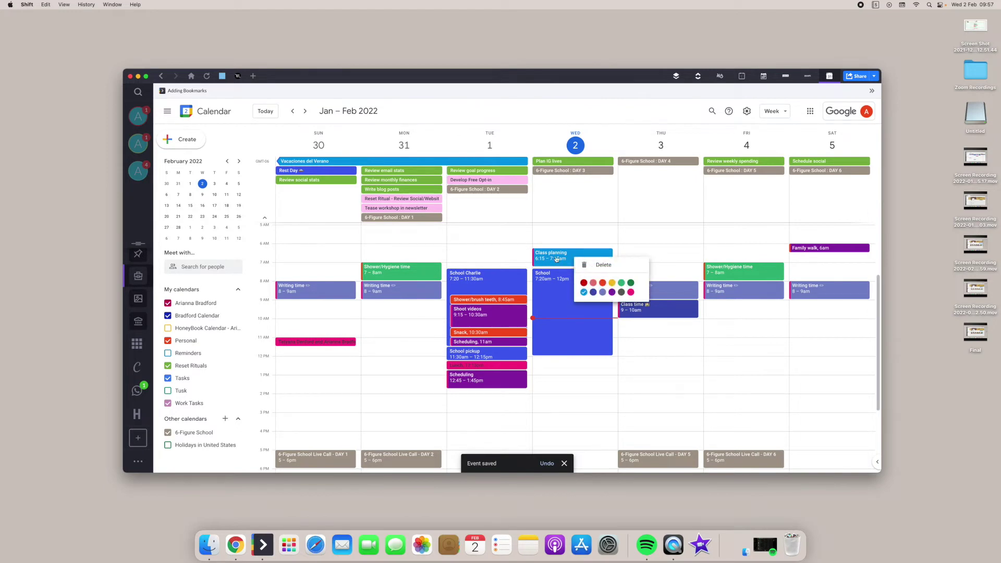
click(575, 257)
click(453, 247)
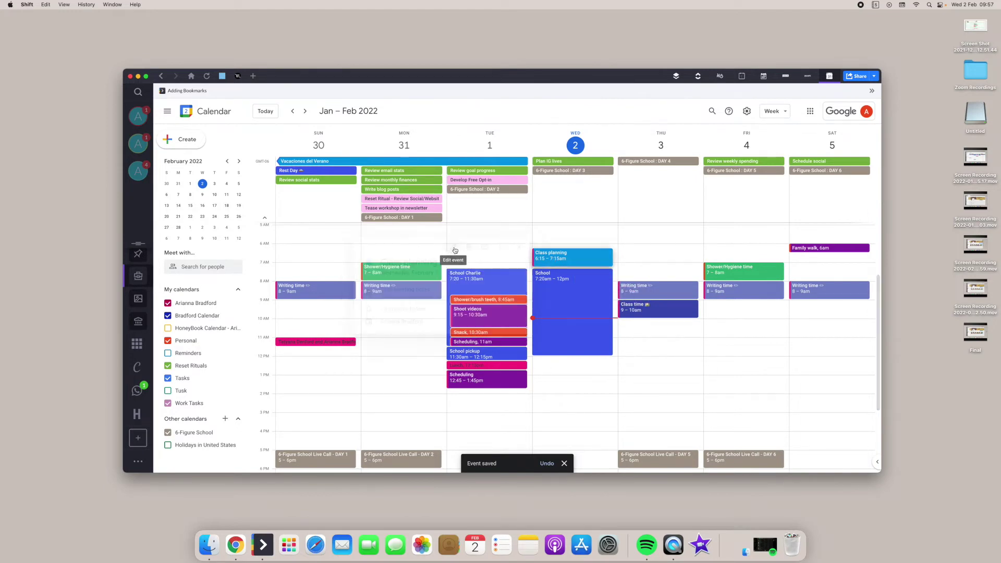
click(257, 112)
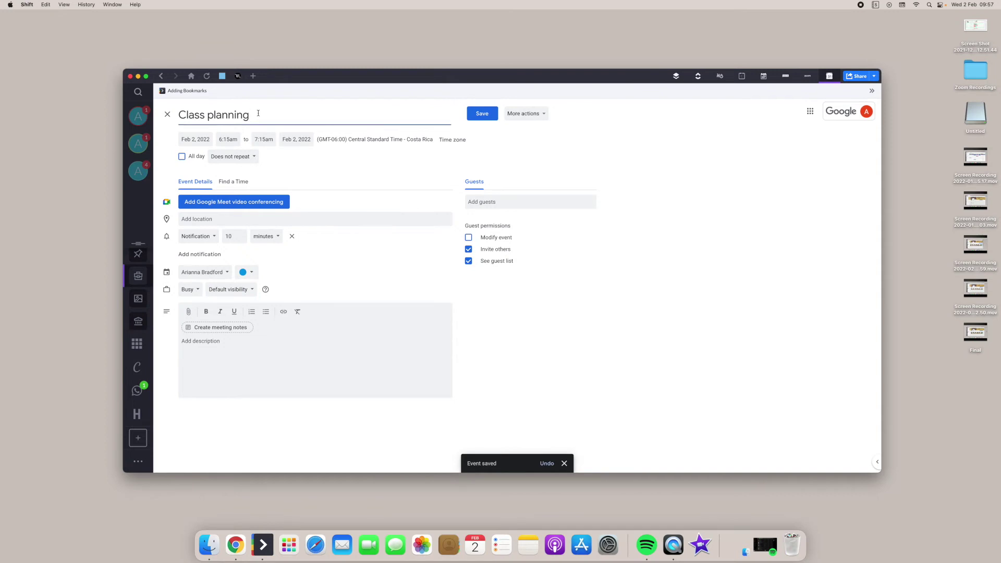
key(ctrl+super+space)
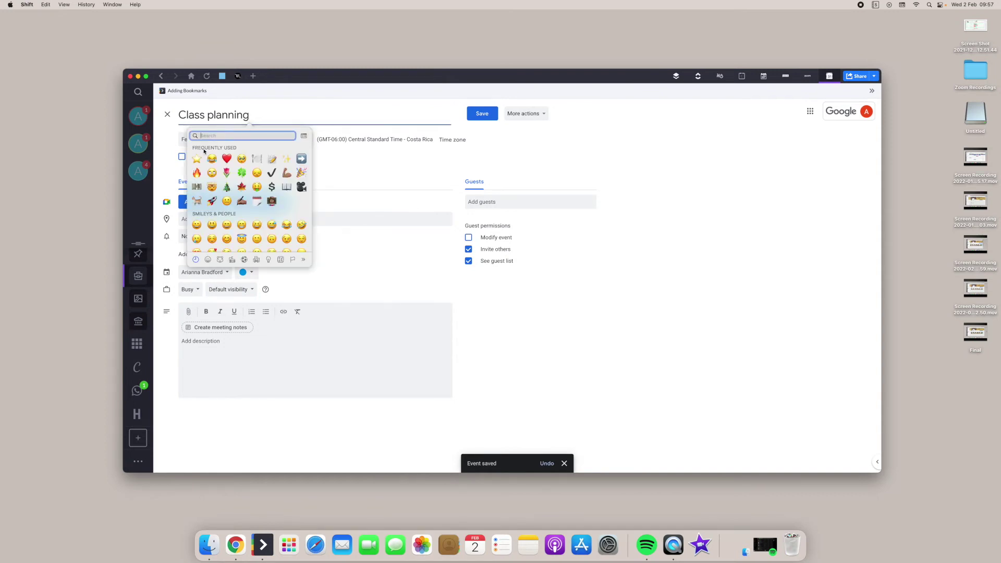
click(196, 159)
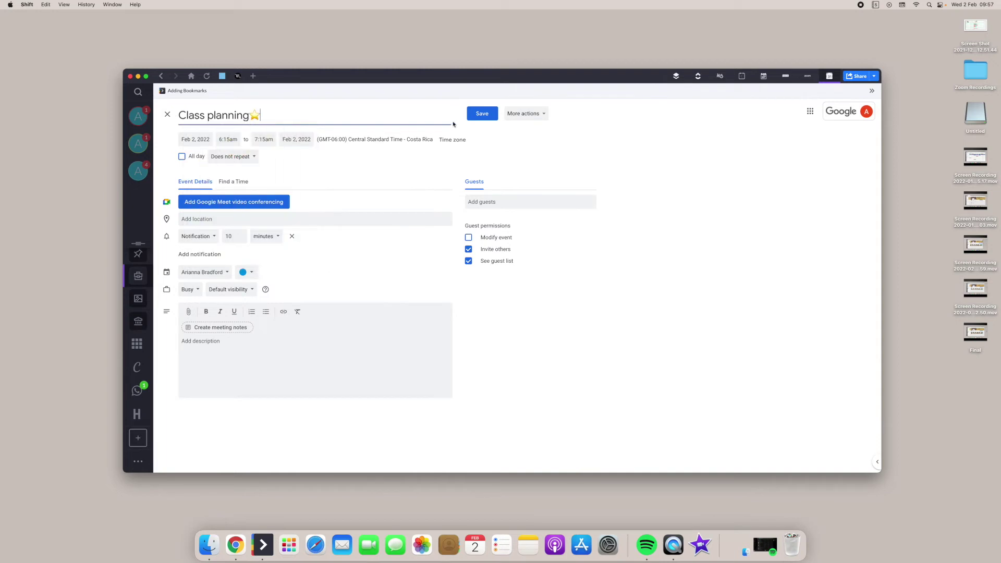
click(482, 113)
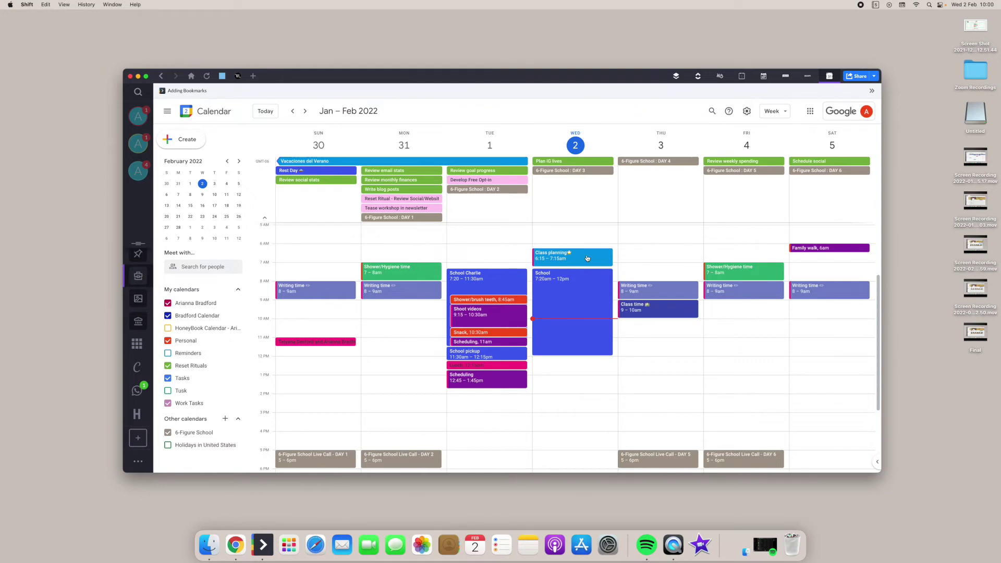
scroll(588, 254, up, 3)
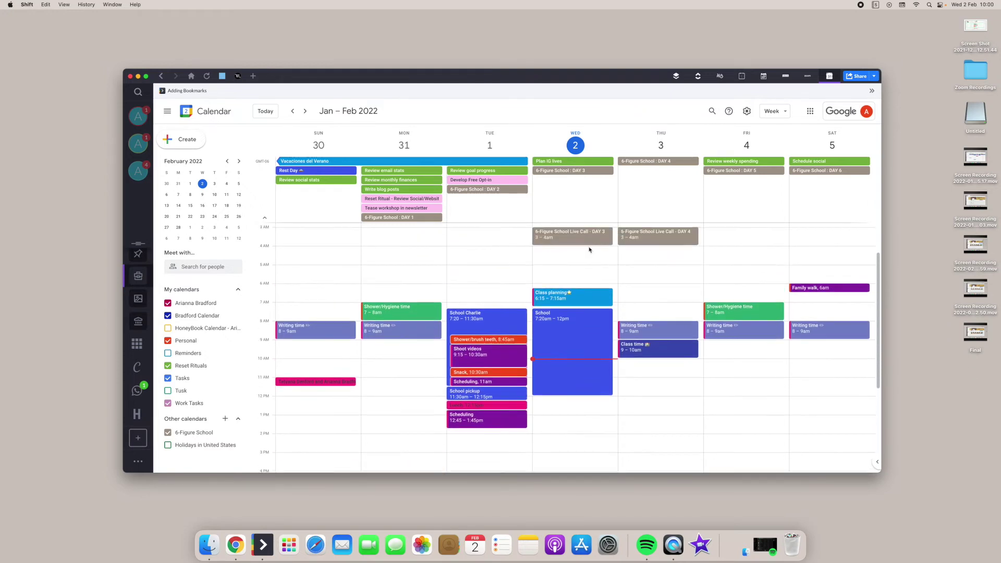
scroll(589, 249, down, 5)
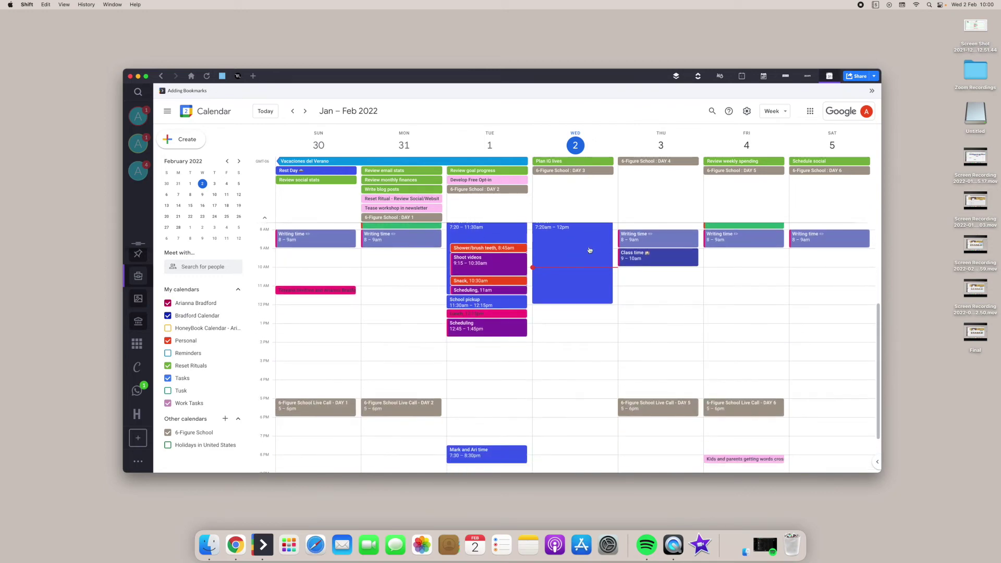
scroll(590, 250, down, 3)
scroll(589, 250, up, 5)
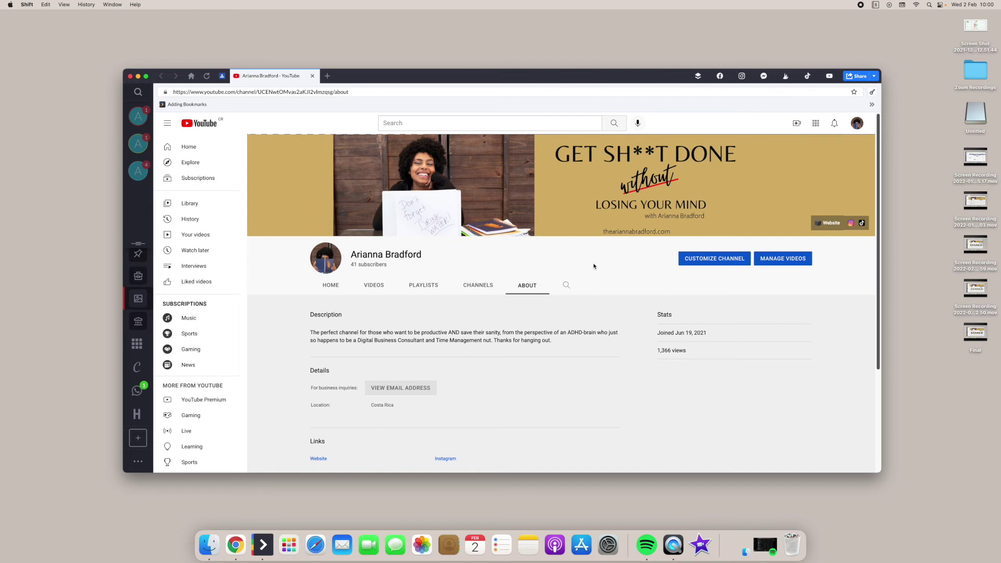
- Switch to the workspace holding The Procrastination-Busting Focus Kit spreadsheet and read through its Instructions sheet
click(139, 255)
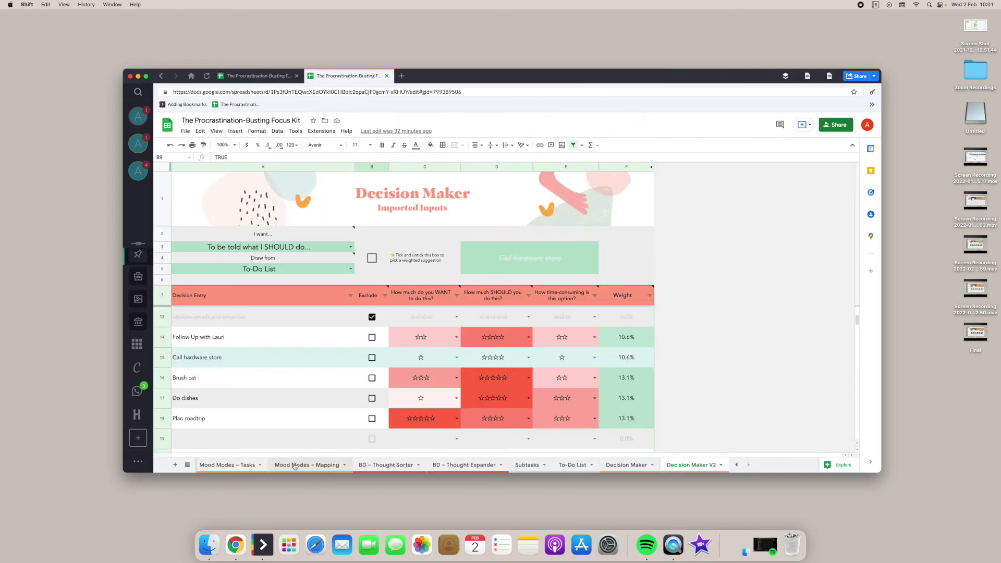
click(736, 464)
click(221, 465)
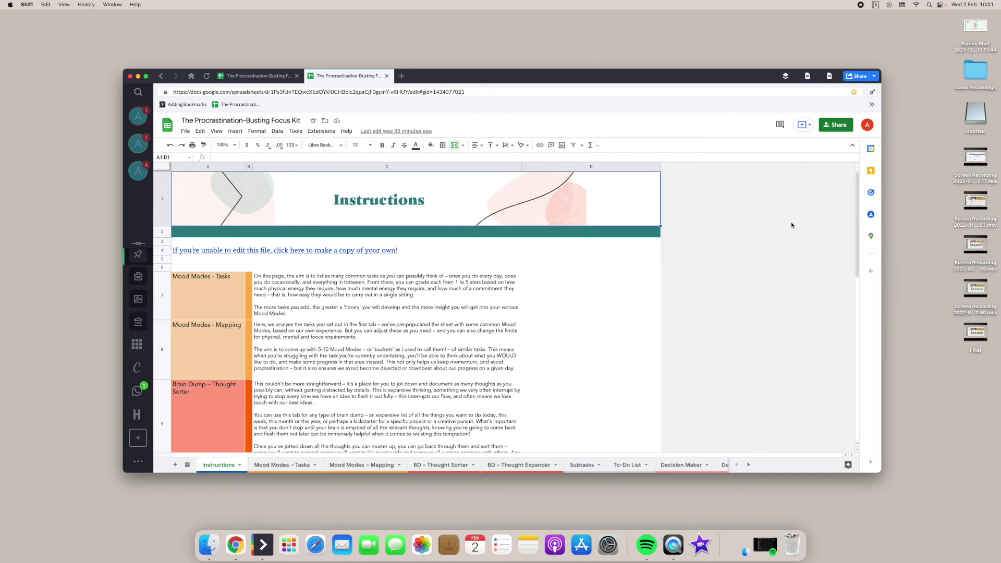
click(741, 293)
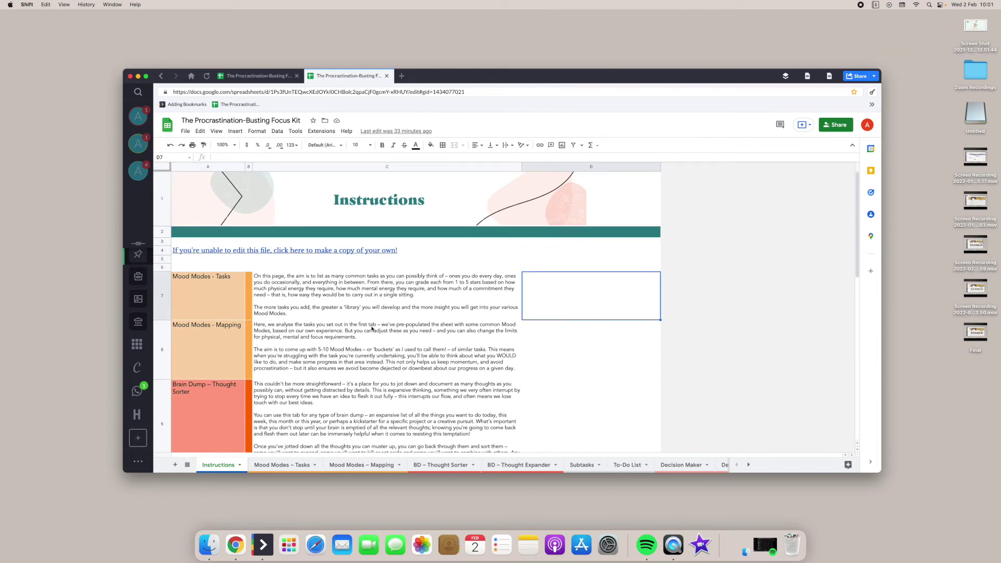
scroll(371, 328, down, 3)
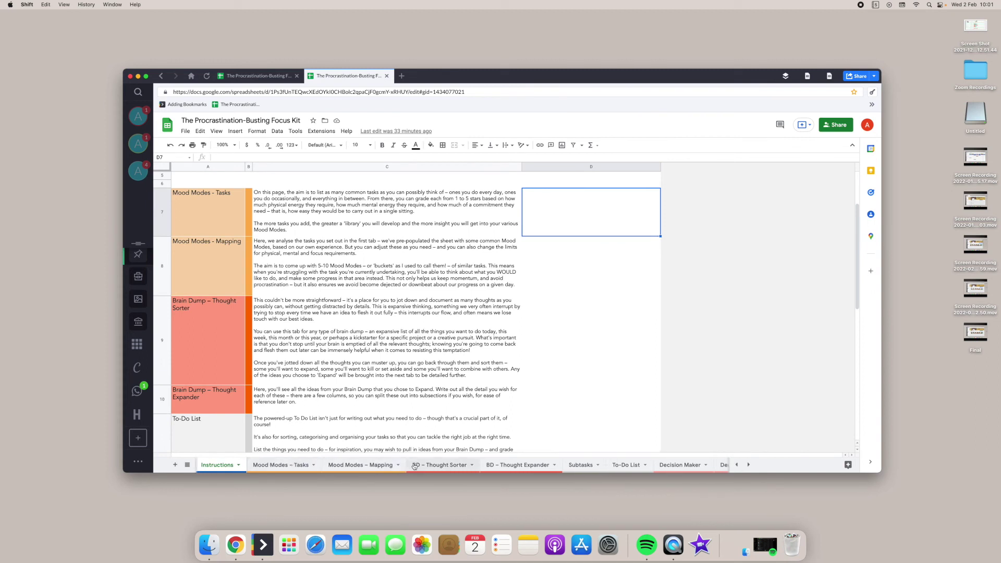
- View the Mood Modes – Tasks sheet and the Mood Modes – Mapping sheet
scroll(339, 465, right, 1)
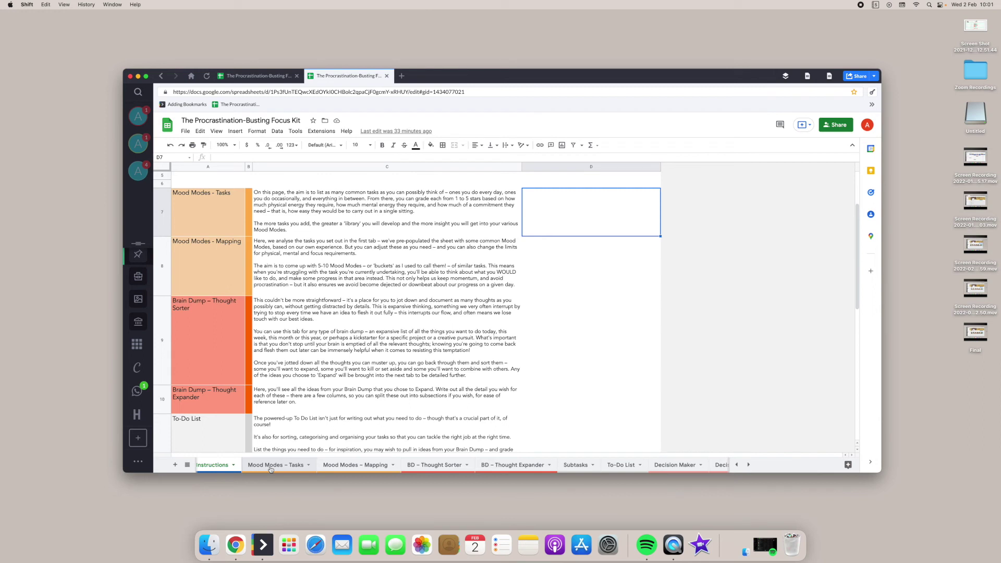
click(270, 465)
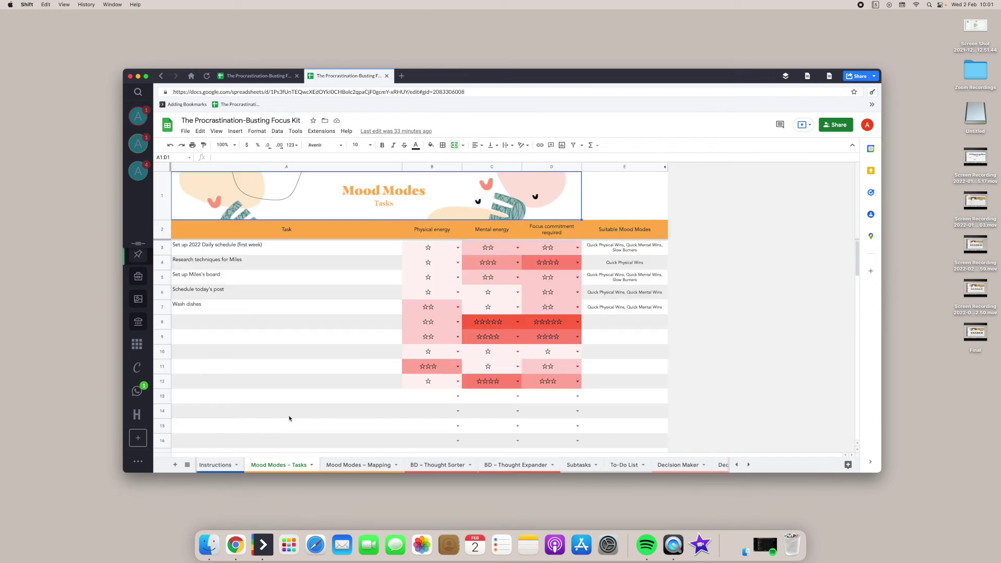
click(358, 465)
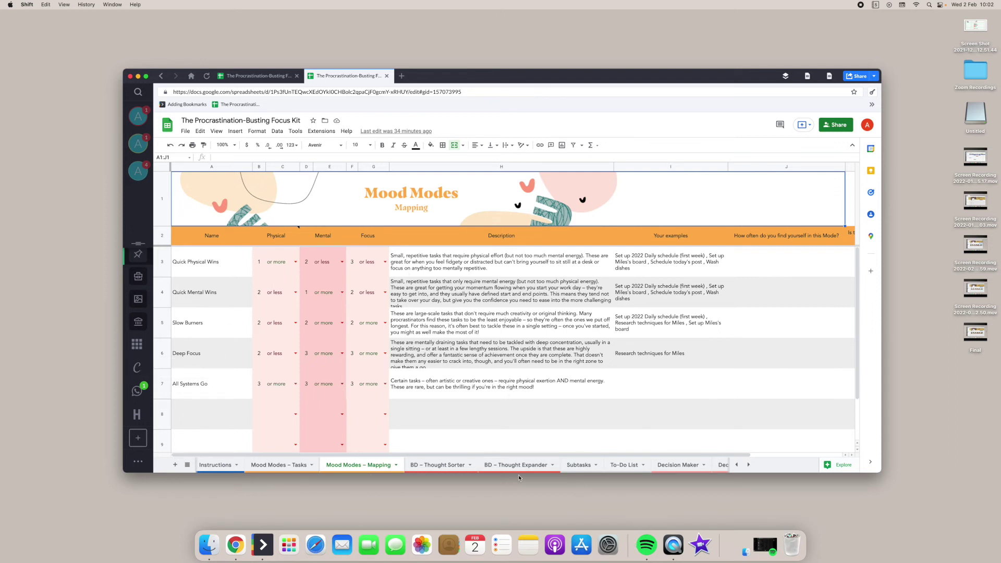
- Open the To-Do List sheet and examine its tasks with their mood modes, statuses, dread levels and task sizes
click(623, 464)
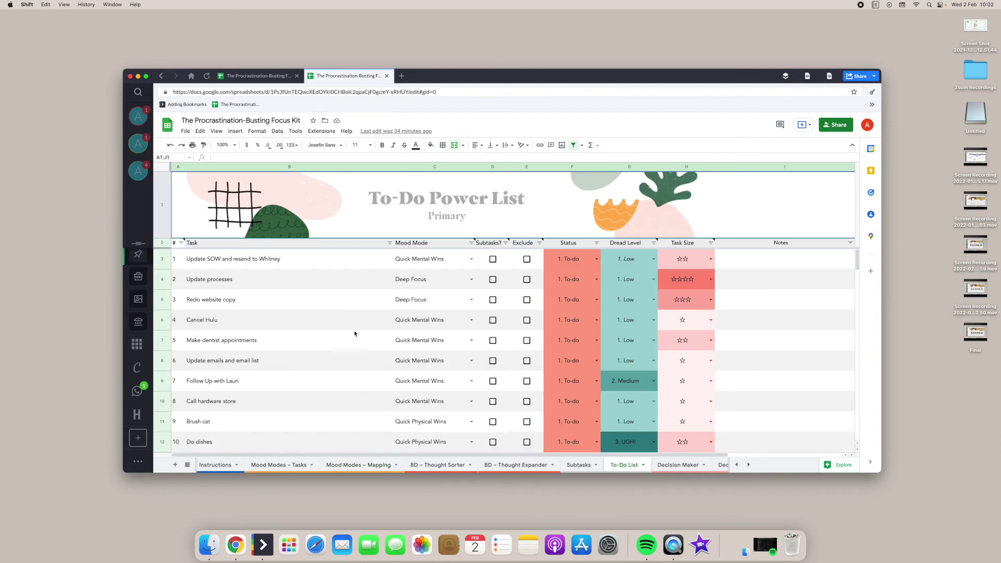
scroll(345, 425, down, 3)
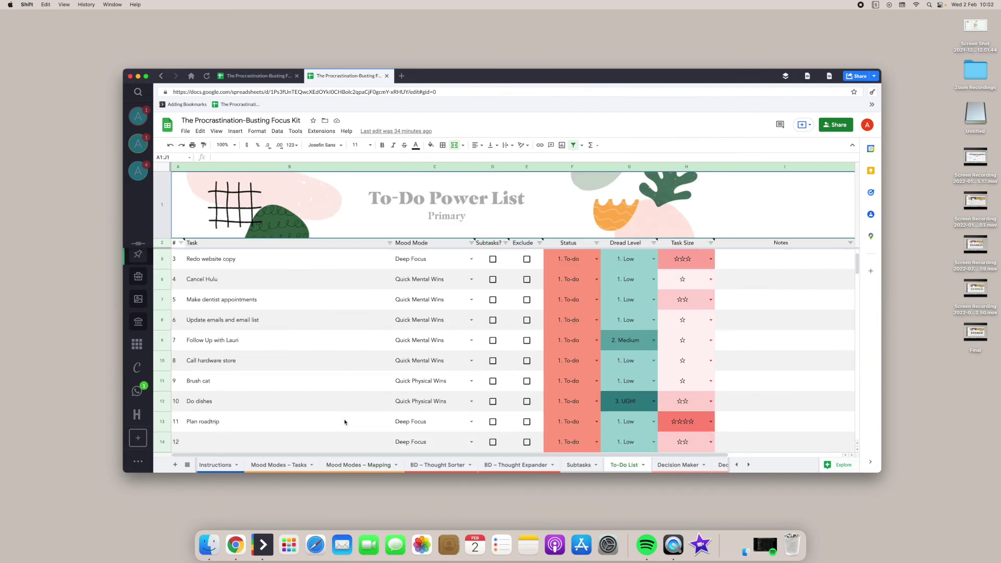
scroll(344, 422, up, 3)
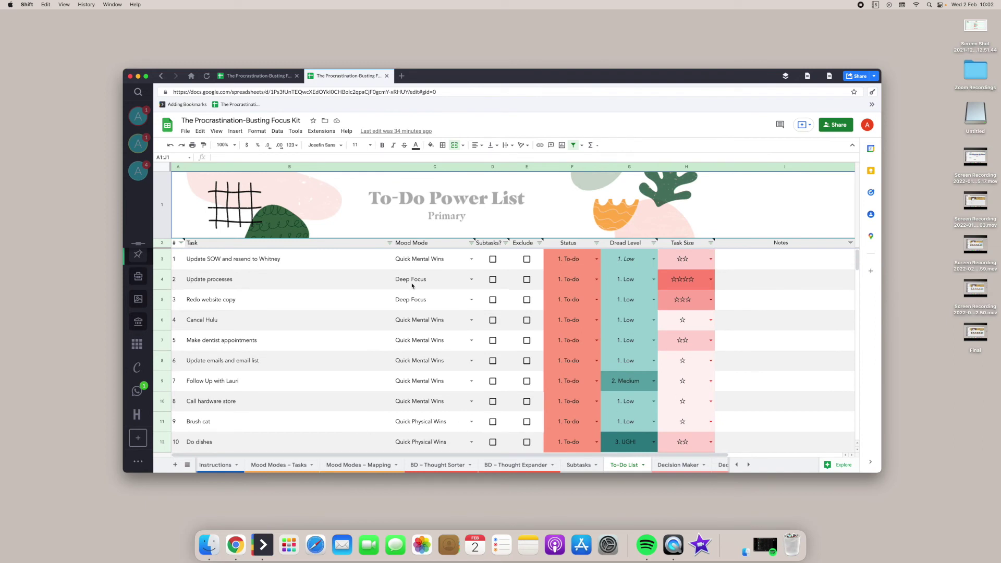
scroll(295, 373, down, 3)
scroll(295, 373, up, 3)
scroll(301, 340, down, 5)
scroll(301, 340, up, 3)
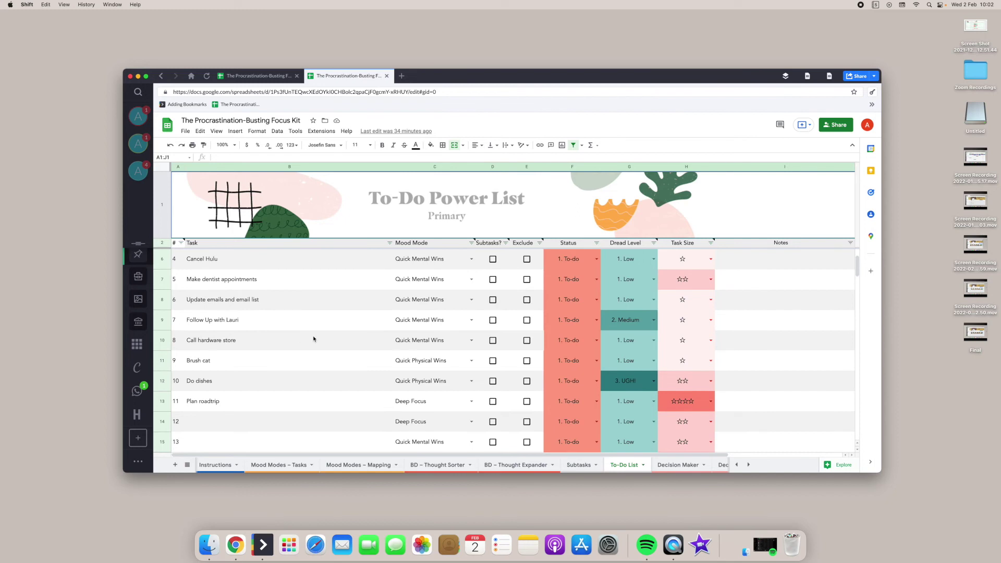
scroll(313, 339, up, 2)
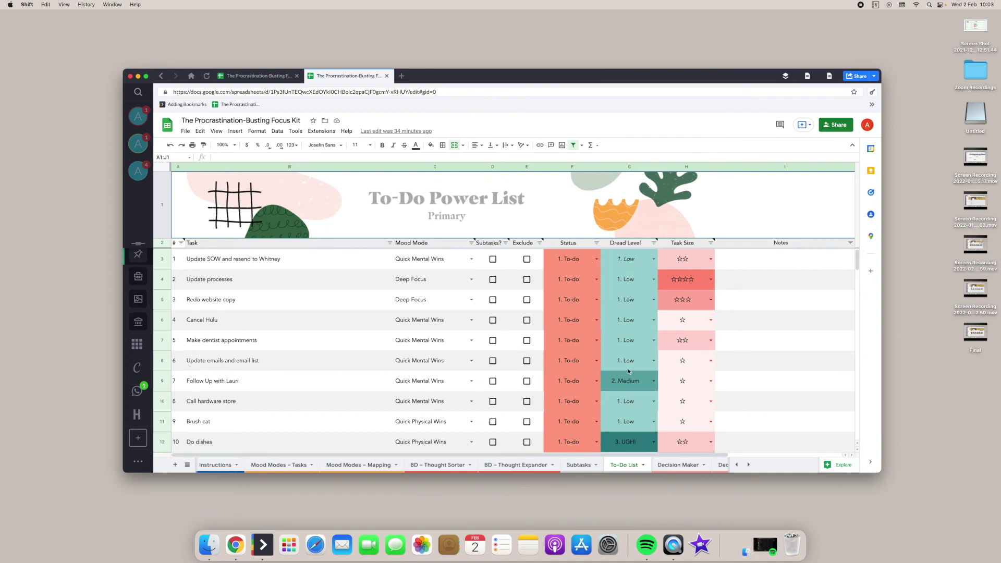
- View the available dread level options for task 7 on the To-Do List sheet without changing the value
click(655, 385)
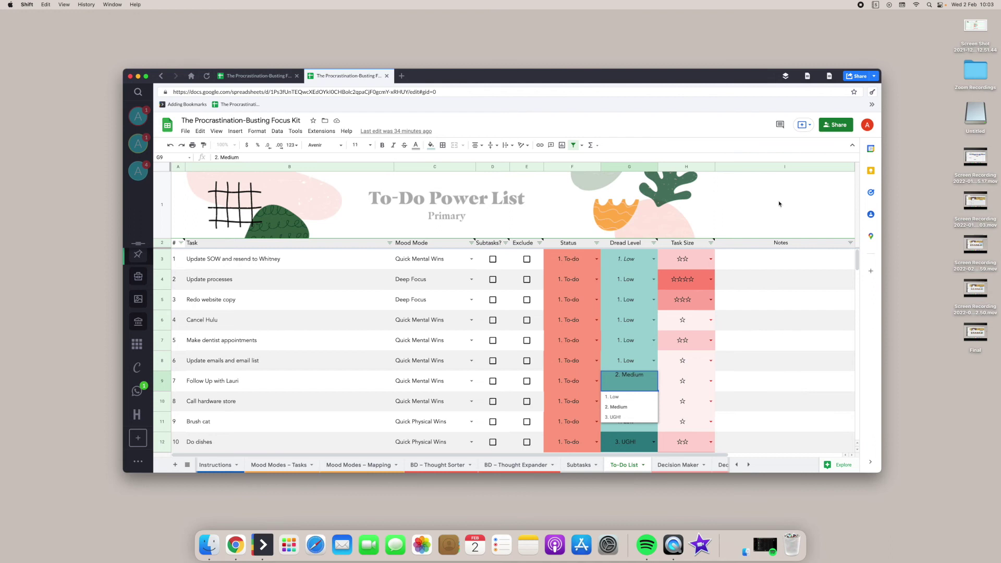
key(Escape)
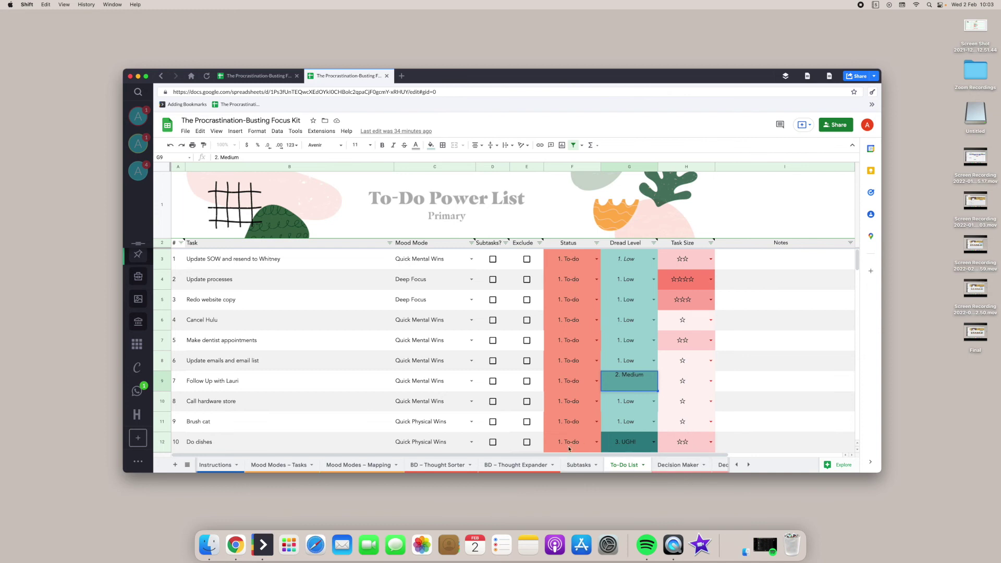
- On the Decision Maker V2 sheet, clear the Exclude checkboxes for Update emails and email list, Cancel Hulu and Update processes
click(747, 465)
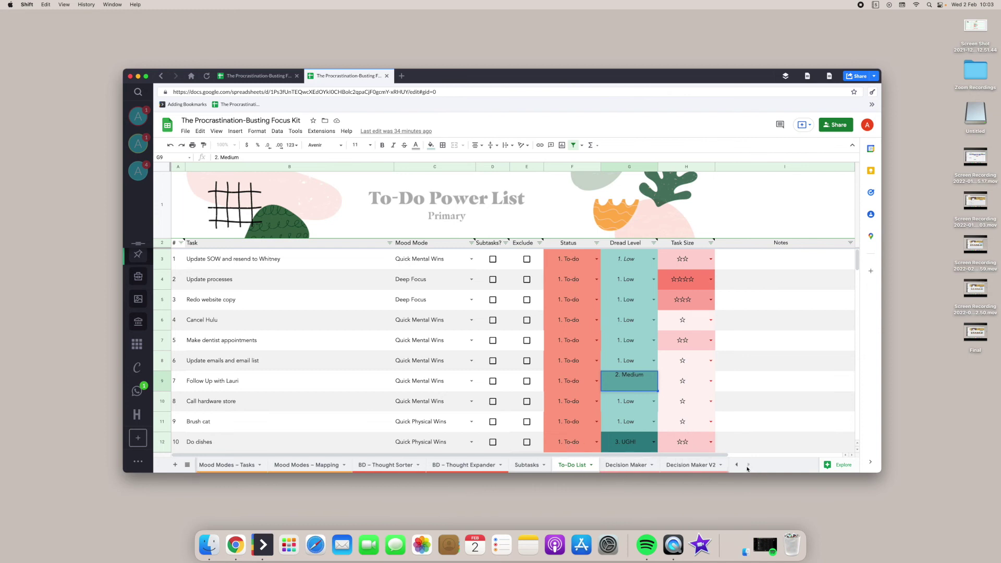
click(688, 467)
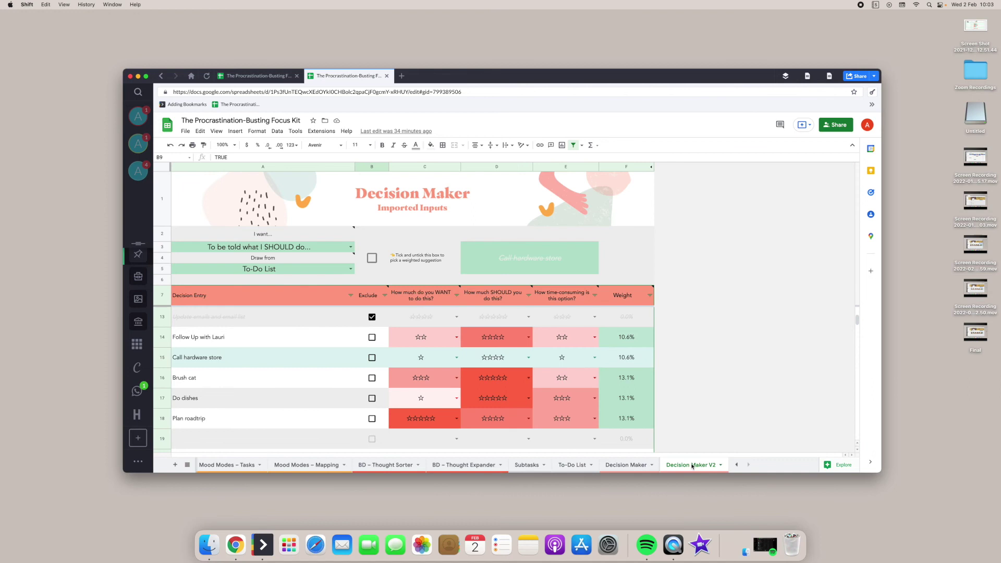
click(372, 317)
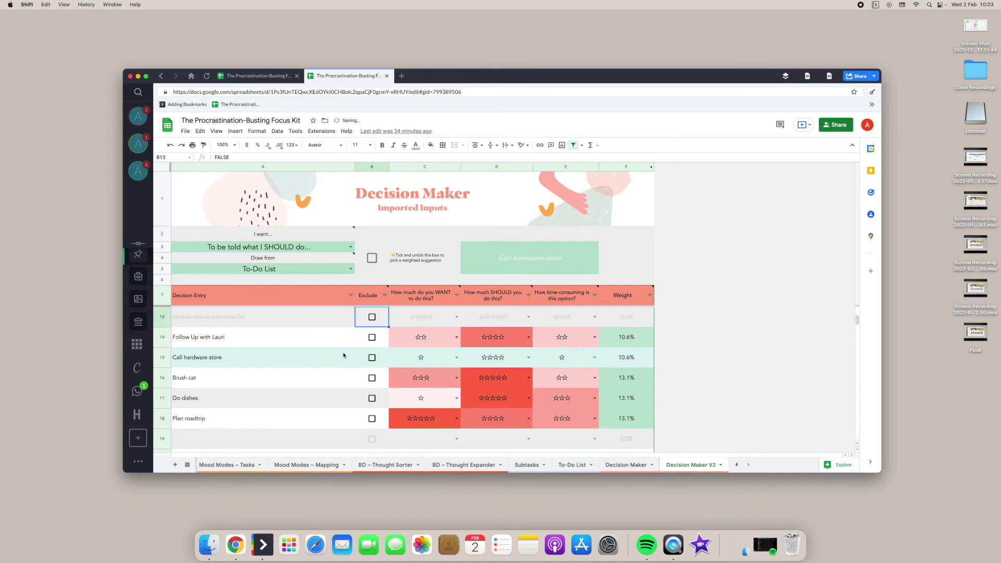
scroll(327, 352, down, 3)
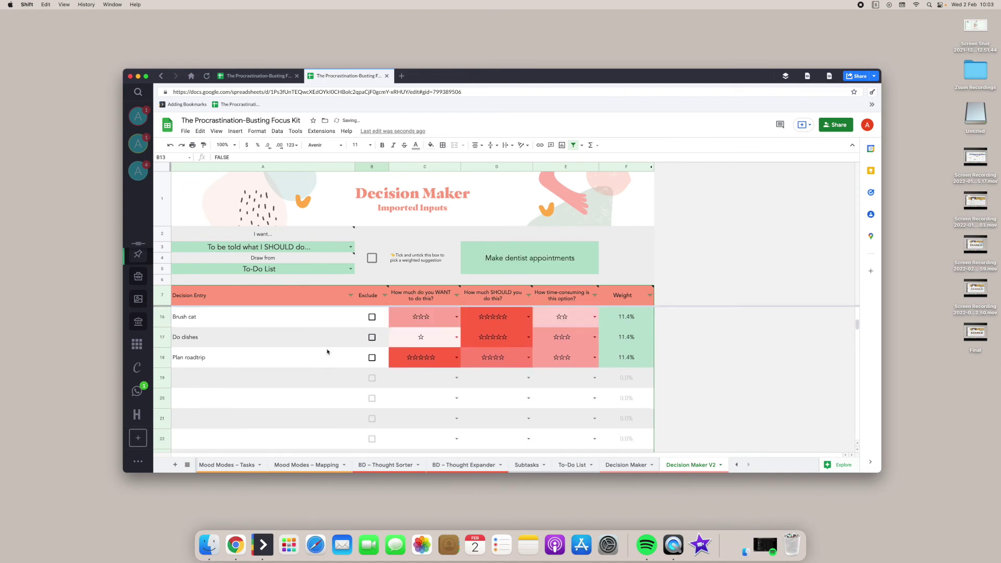
scroll(327, 352, up, 5)
click(372, 337)
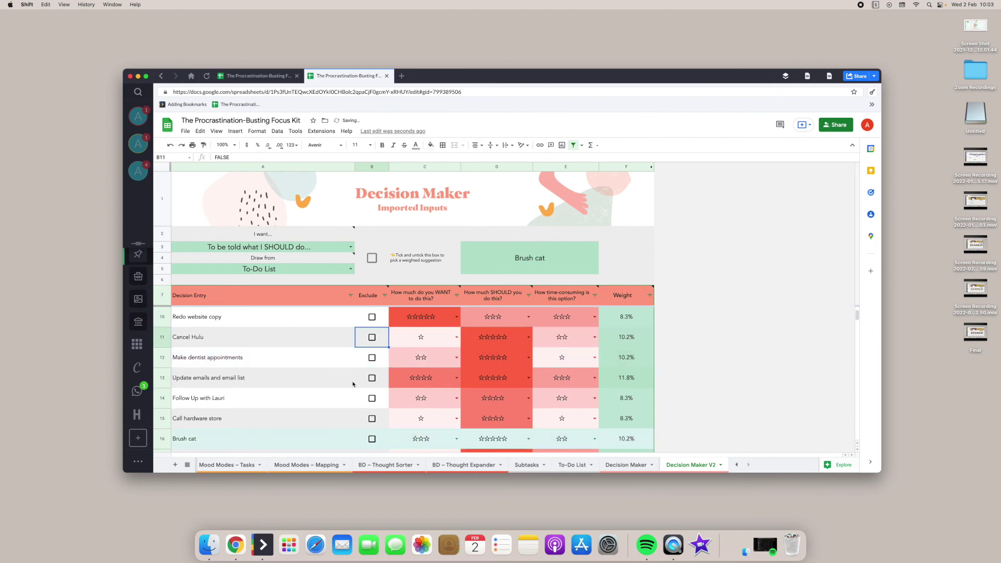
scroll(353, 383, up, 2)
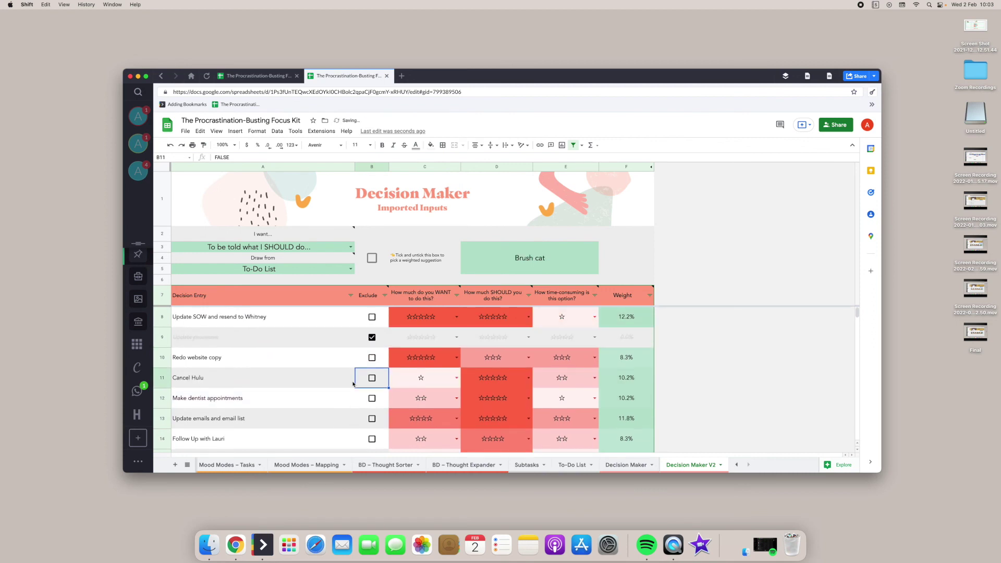
click(371, 337)
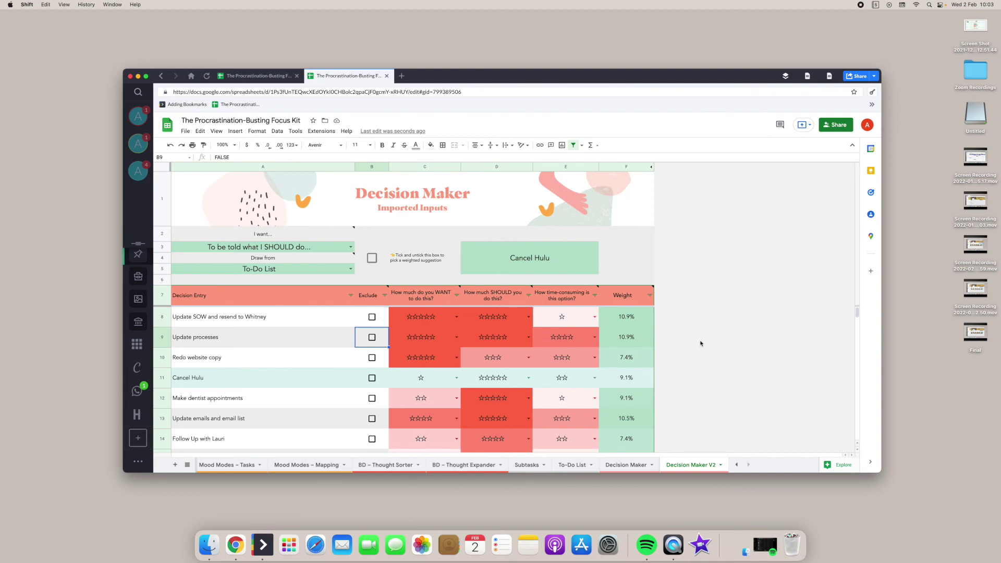
- View the selection criteria offered under "I want..." and leave the choice as it is
click(350, 246)
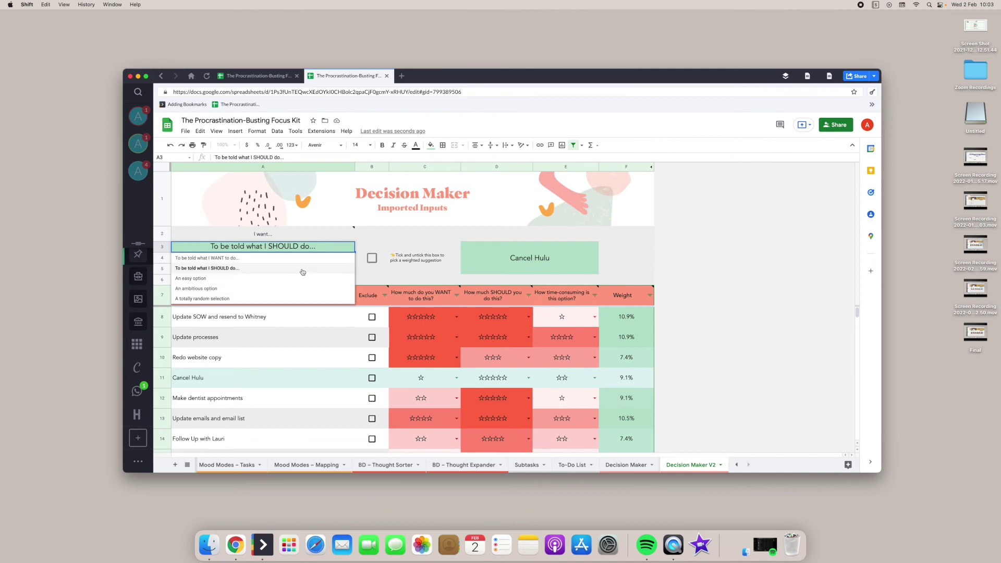
click(672, 287)
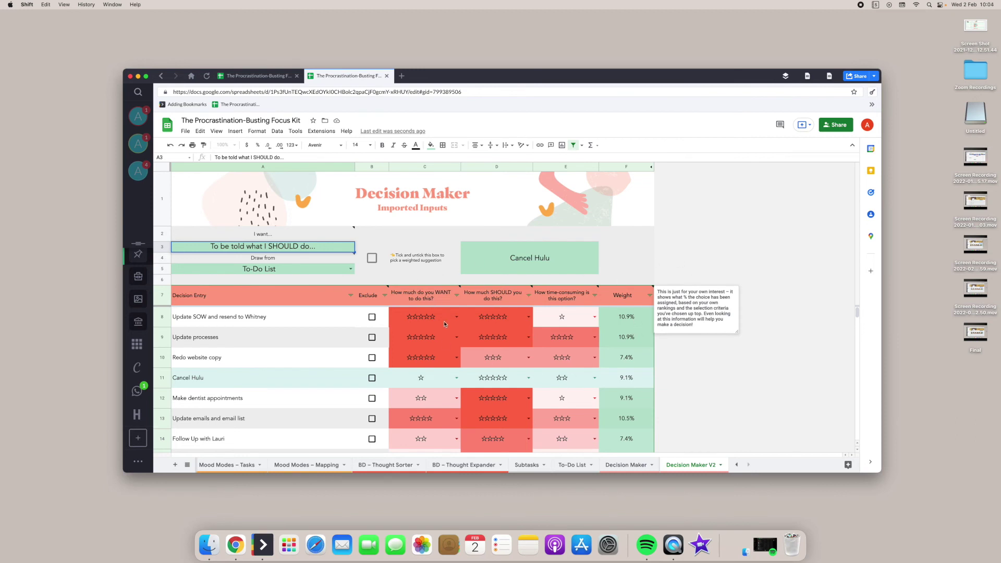
click(797, 383)
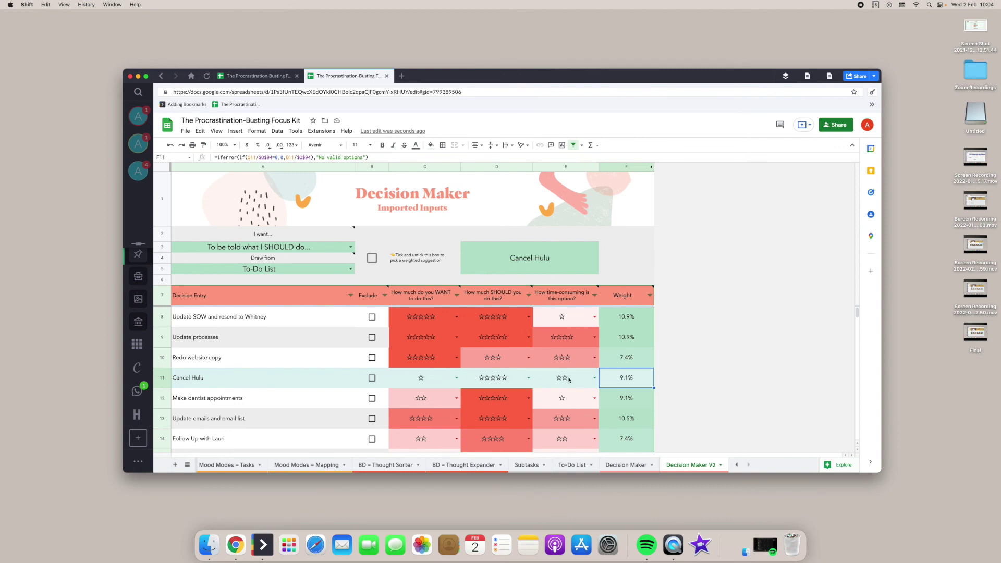
- Exclude the Cancel Hulu entry from the Decision Maker's weighted suggestions
scroll(568, 379, down, 1)
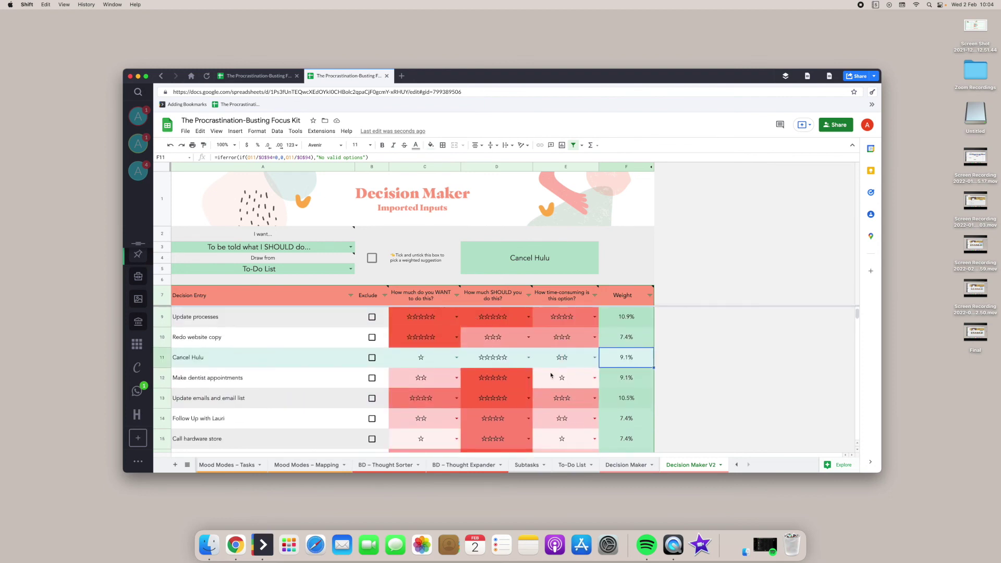
click(372, 358)
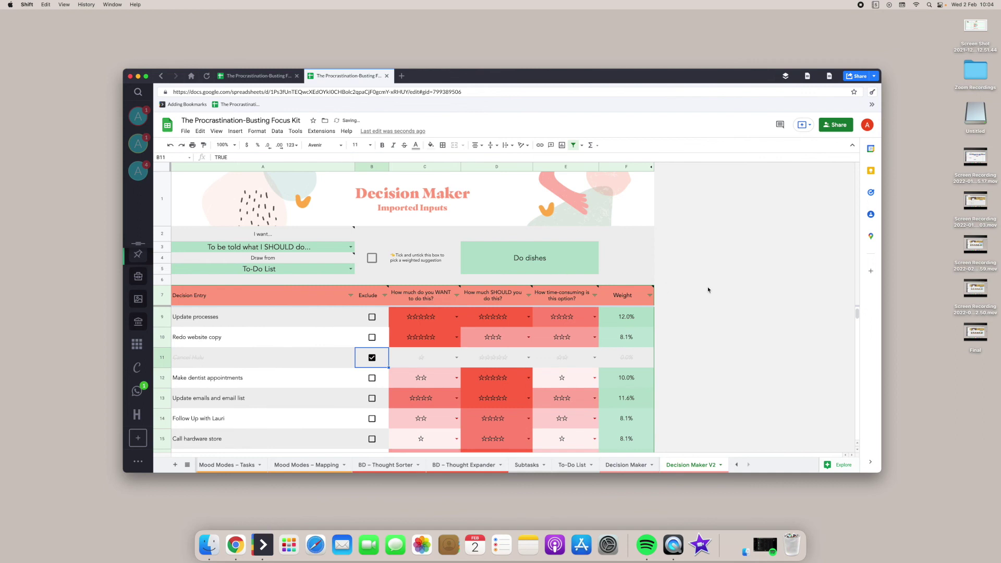
- Examine the Decision Maker entries, comparing their want, should and time-consumption ratings, their weights and the suggested task
scroll(702, 382, down, 5)
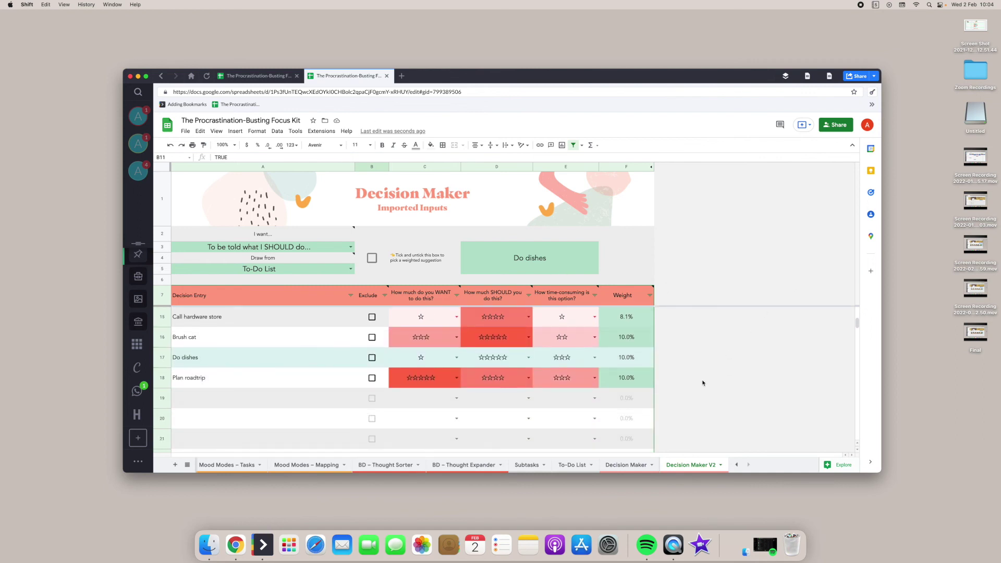
scroll(702, 383, up, 5)
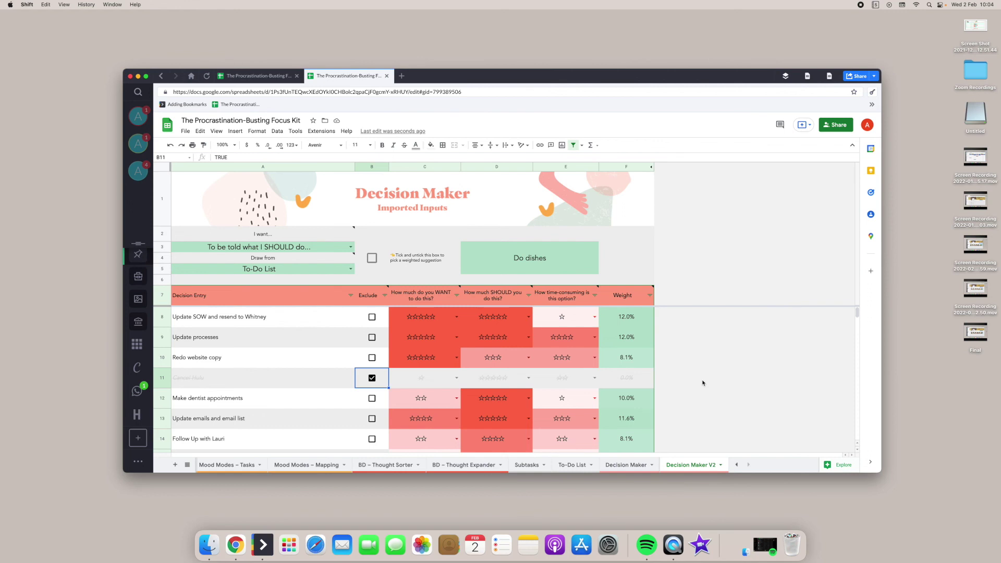
scroll(702, 383, down, 5)
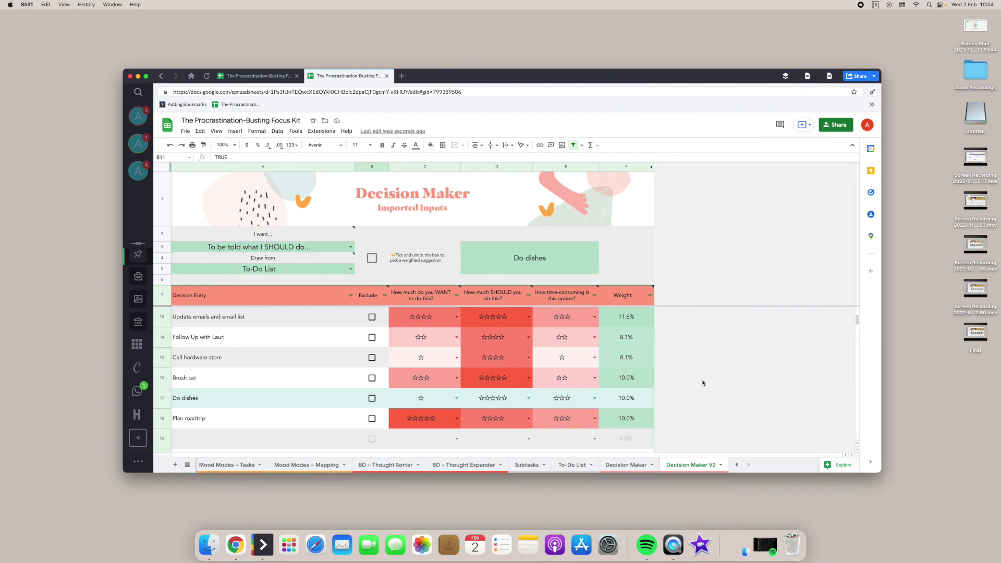
scroll(702, 382, up, 3)
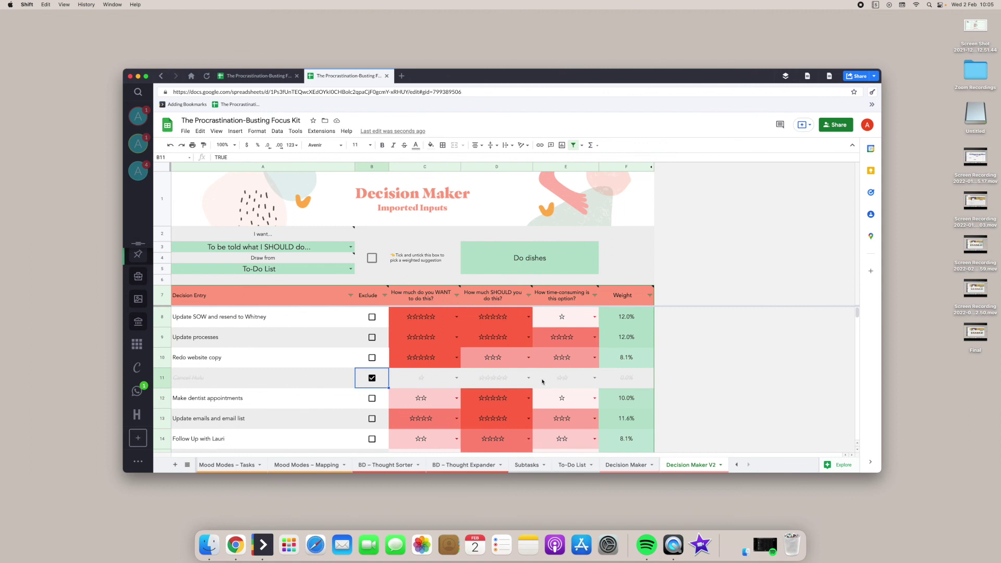
scroll(542, 381, down, 3)
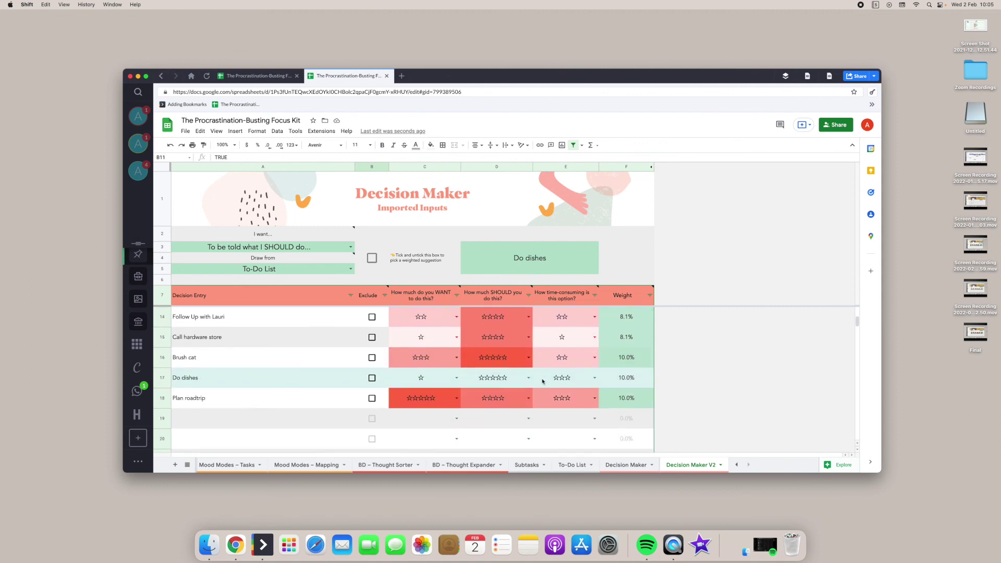
scroll(542, 380, up, 2)
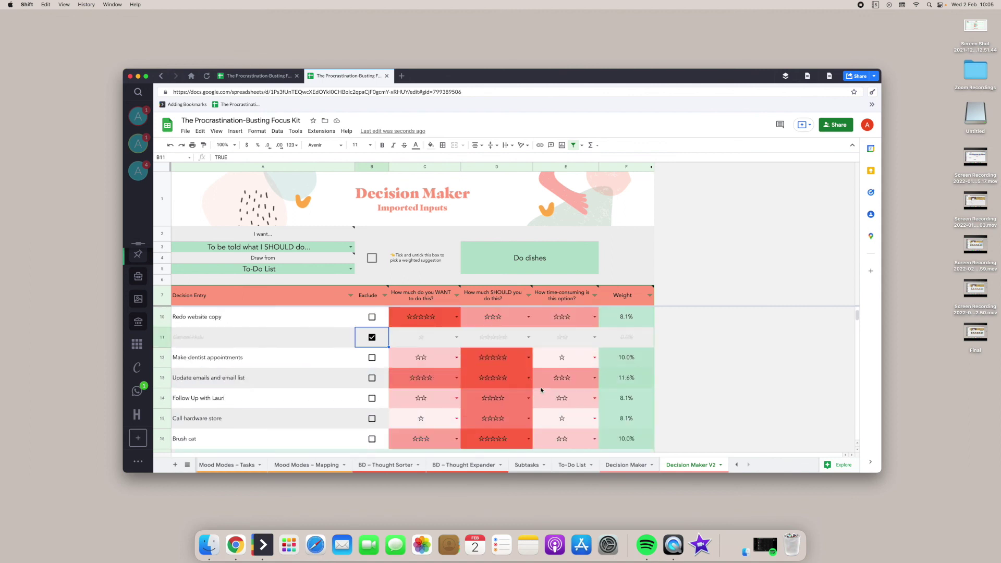
scroll(541, 390, down, 2)
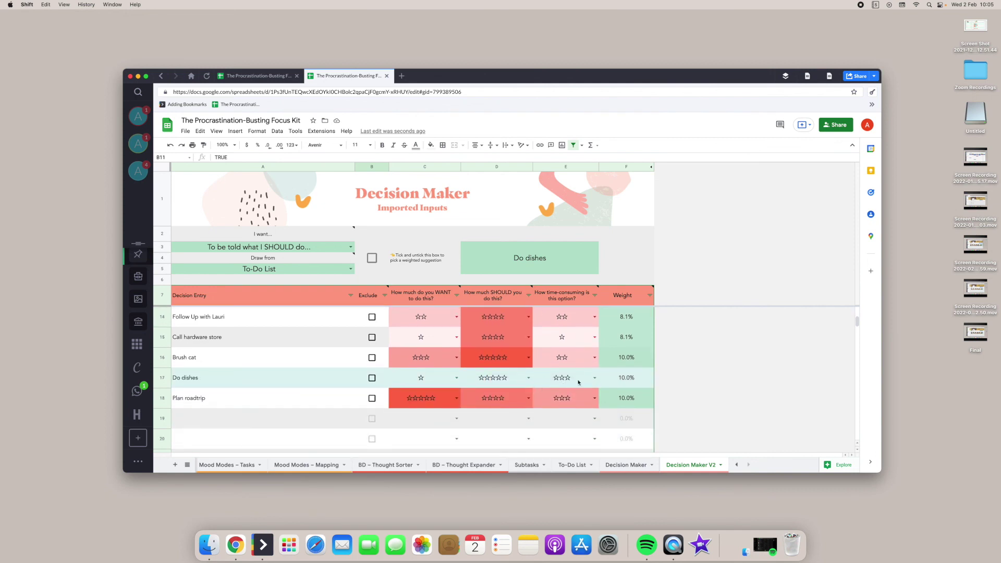
scroll(687, 359, up, 3)
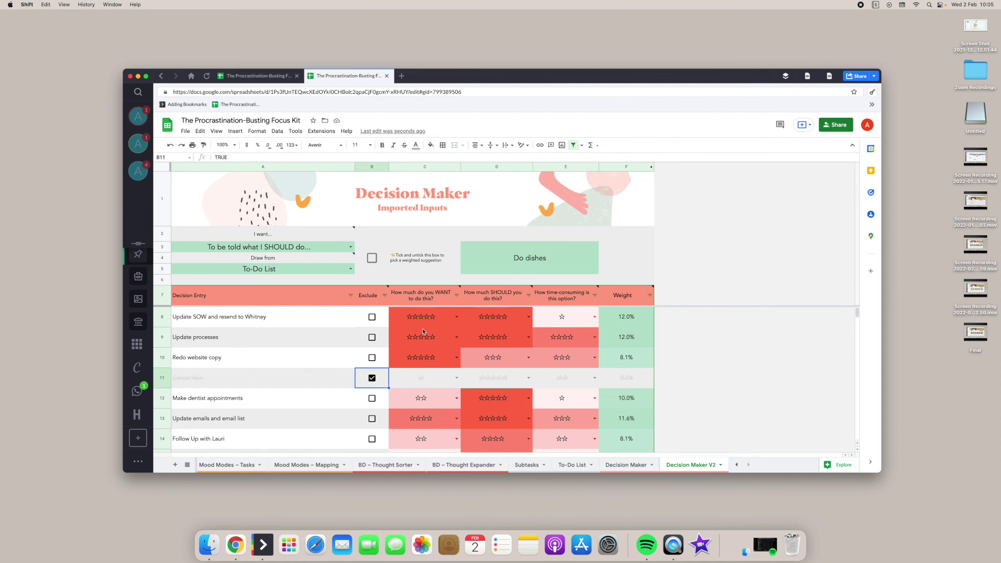
scroll(353, 364, down, 3)
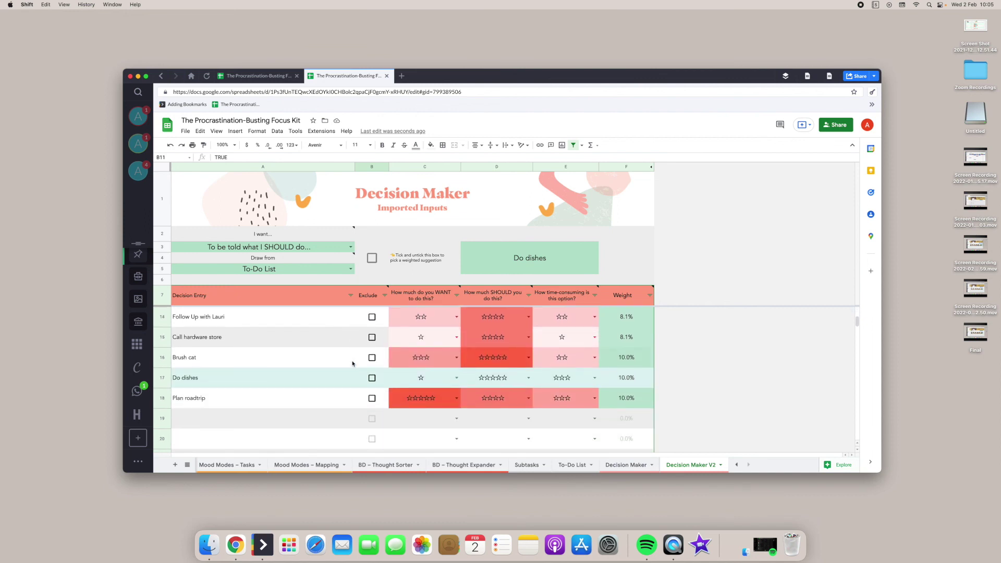
scroll(352, 363, up, 3)
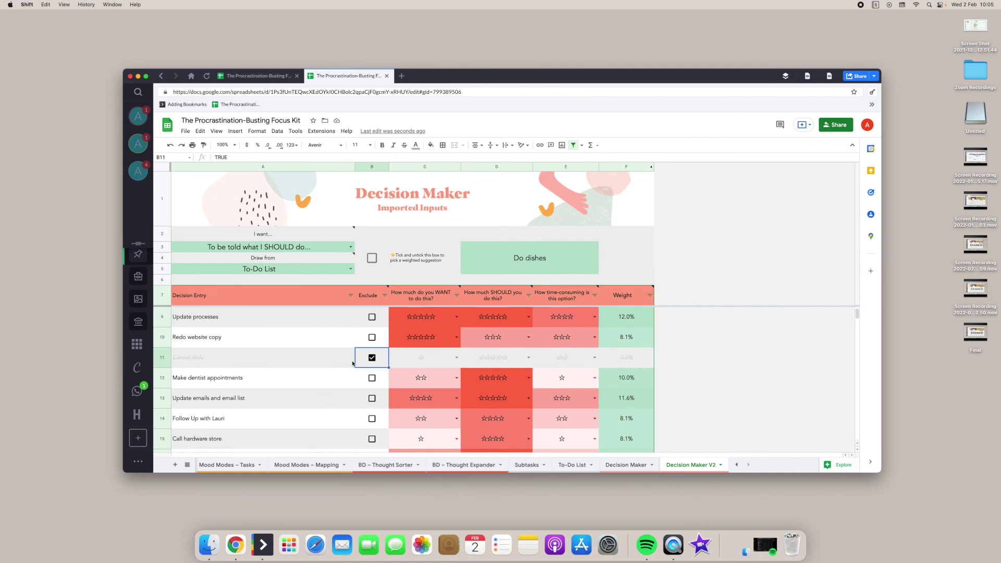
scroll(332, 361, down, 4)
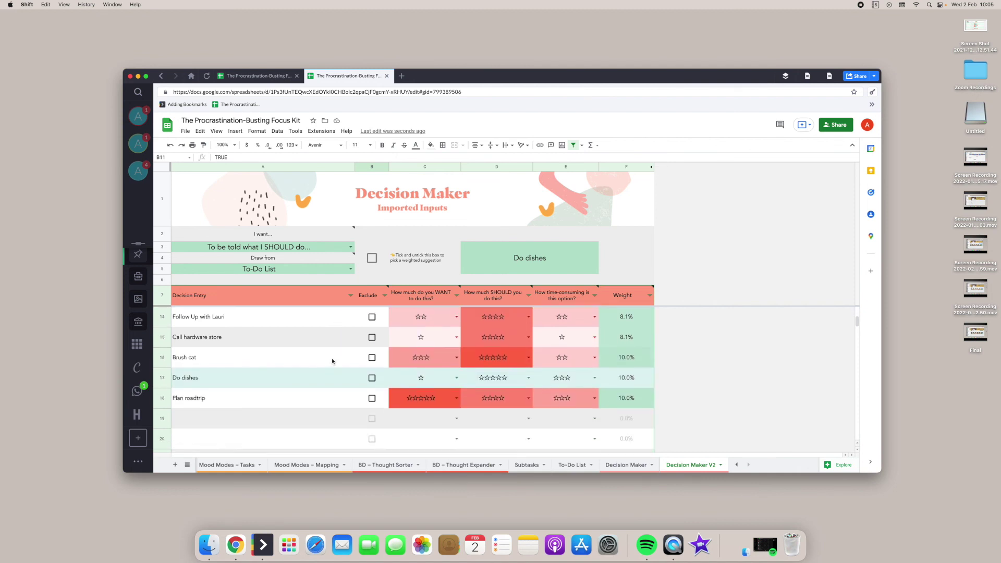
scroll(332, 361, up, 4)
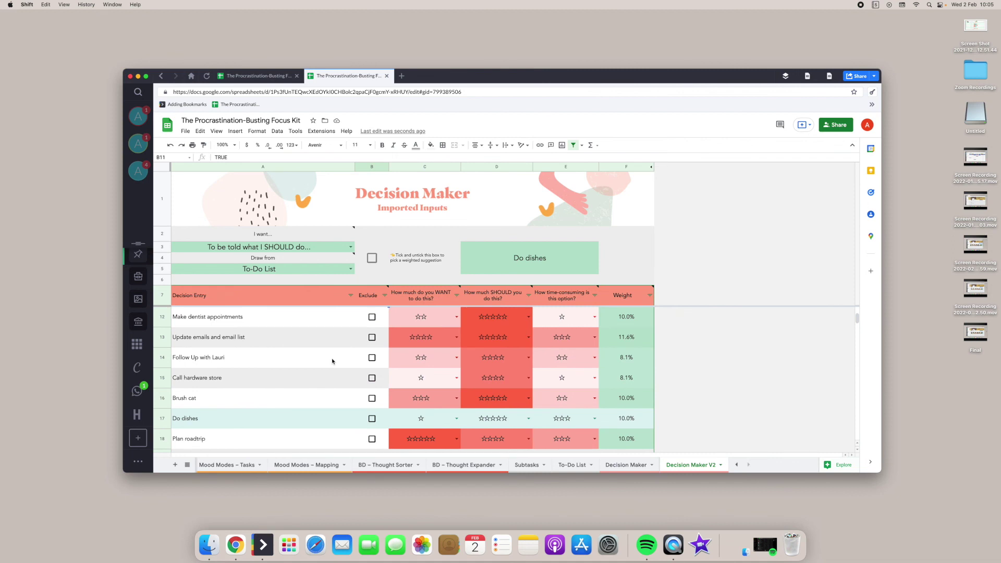
scroll(332, 360, down, 2)
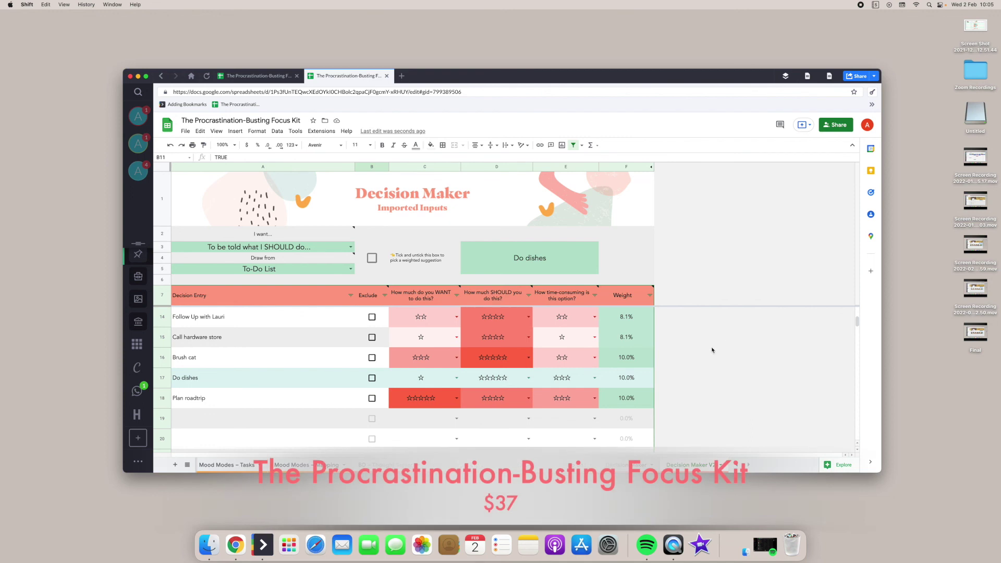
scroll(711, 349, up, 3)
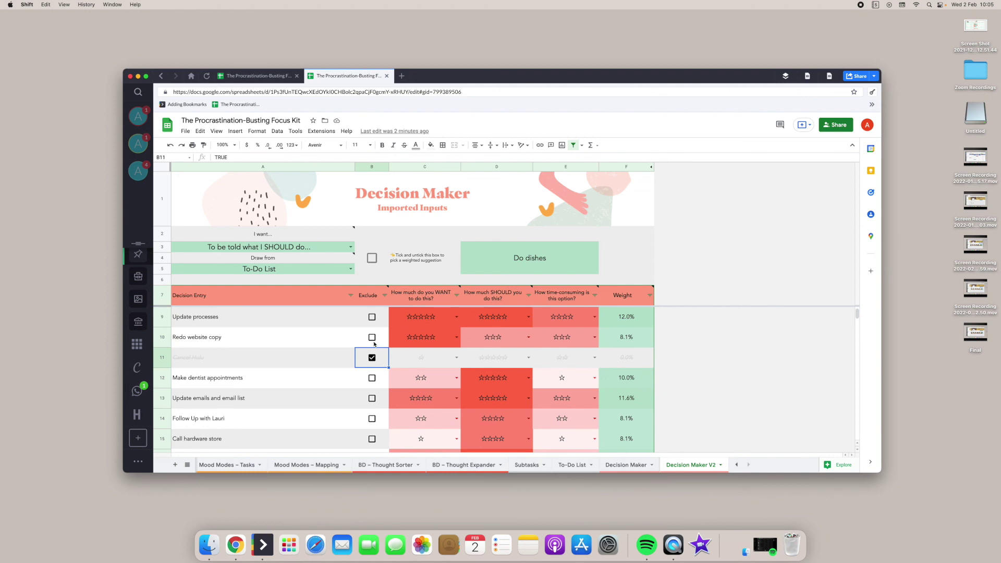
scroll(338, 359, down, 4)
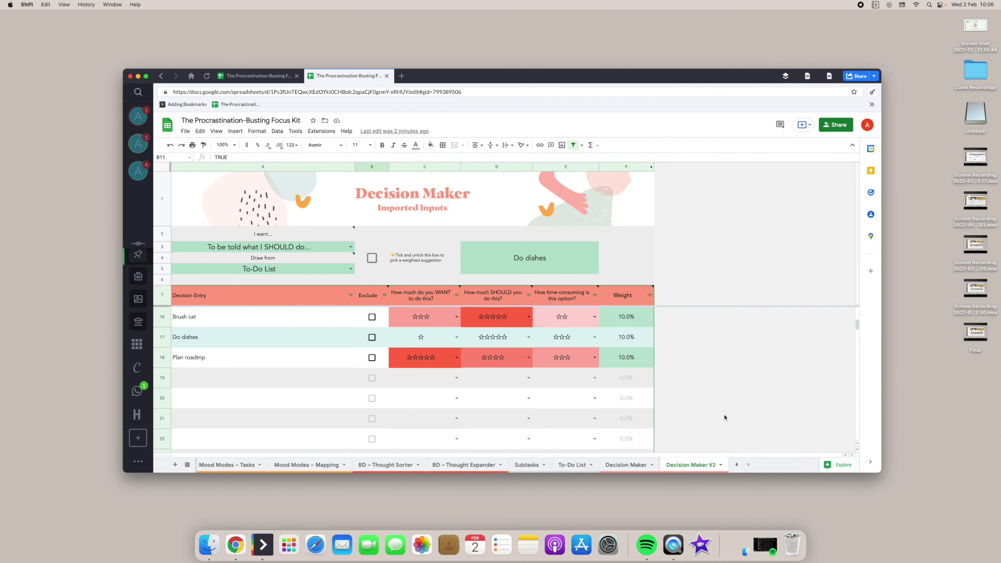
scroll(724, 417, up, 5)
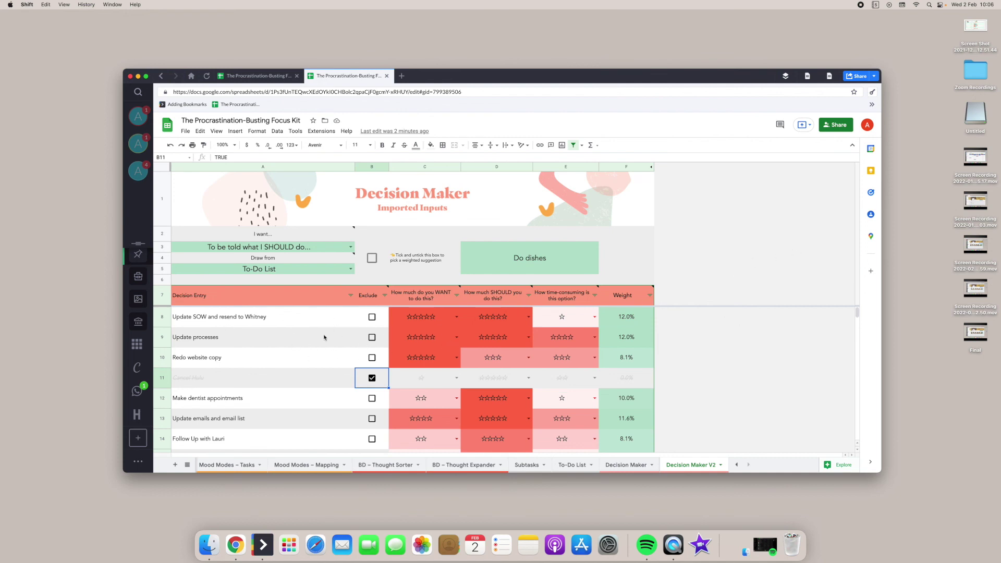
scroll(324, 337, down, 5)
scroll(324, 337, up, 5)
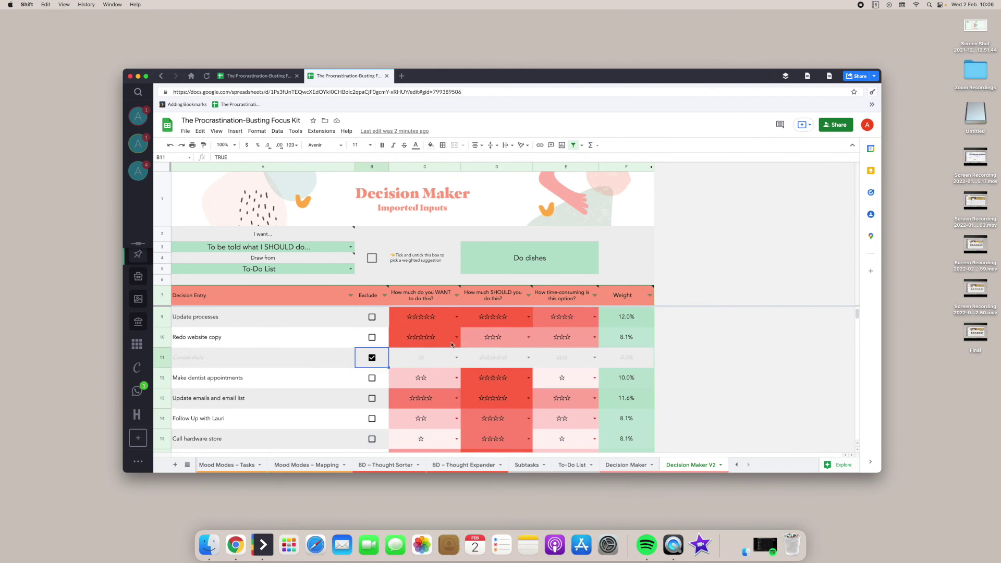
mouse_move(702, 290)
scroll(442, 336, down, 4)
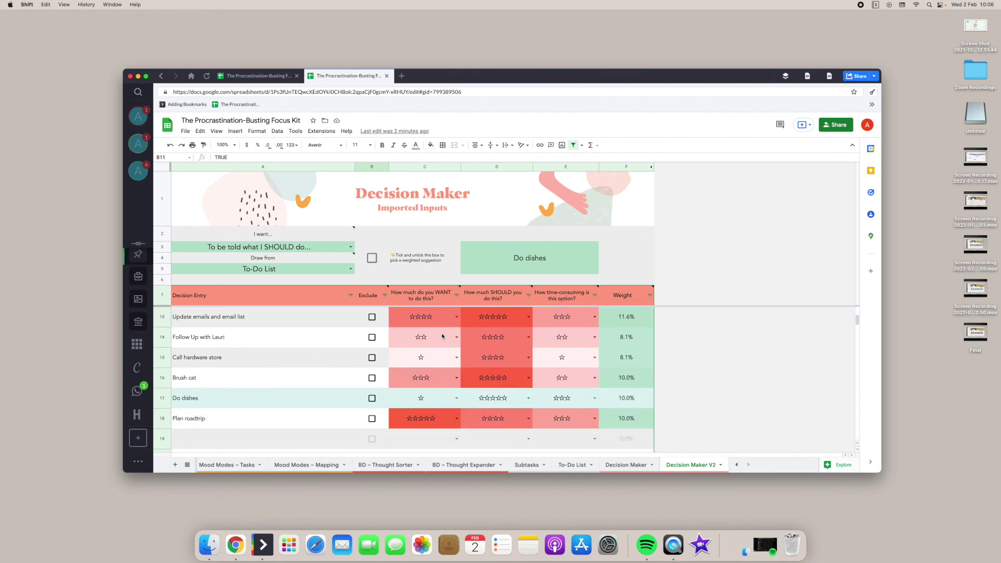